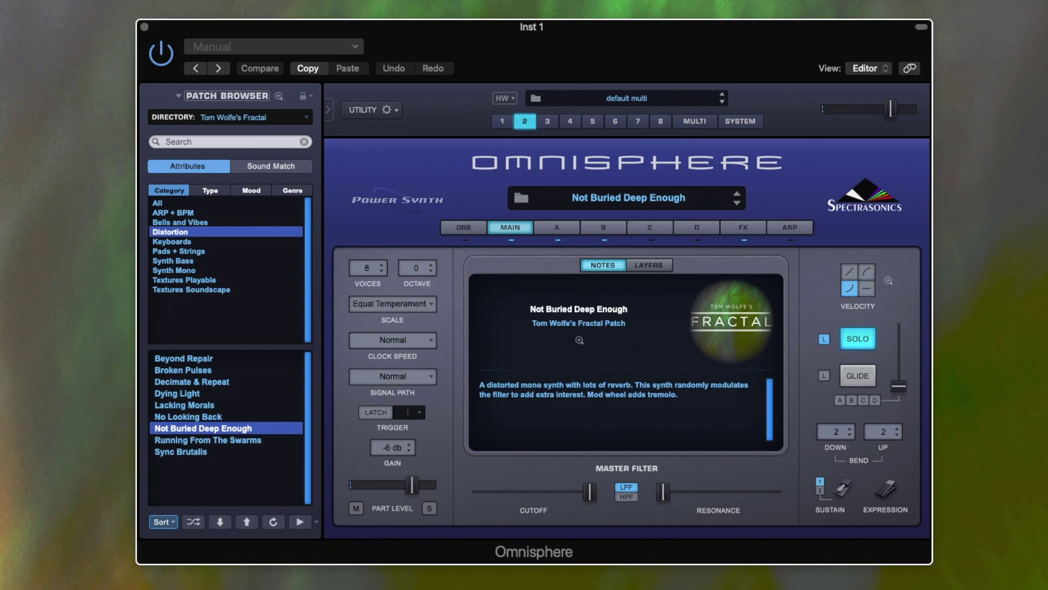
# Select part 1 and audition the oscillators of layers A and B in turn
pyautogui.click(502, 120)
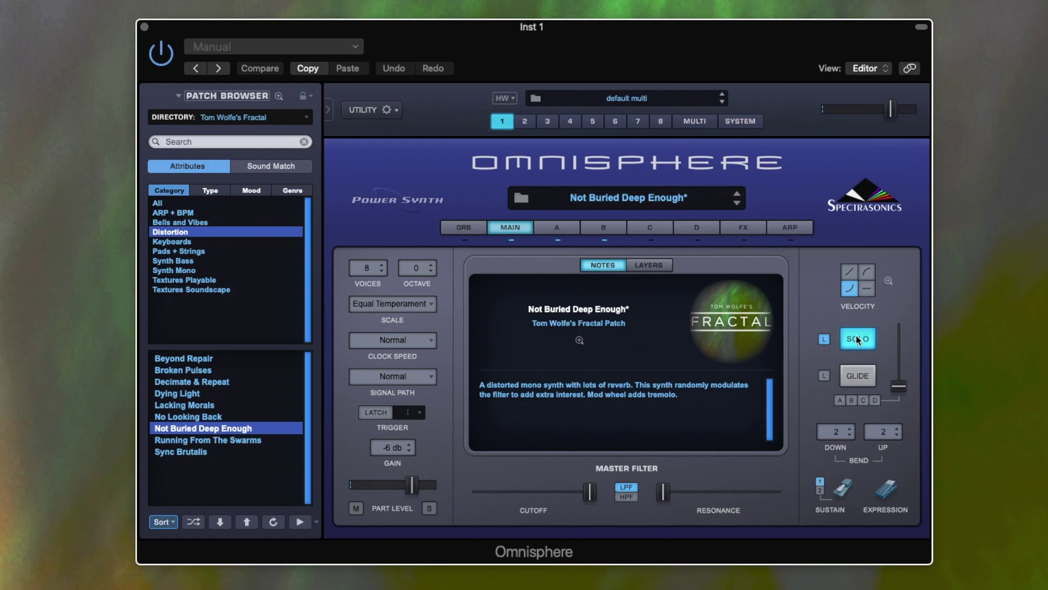
pyautogui.click(572, 228)
pyautogui.click(601, 233)
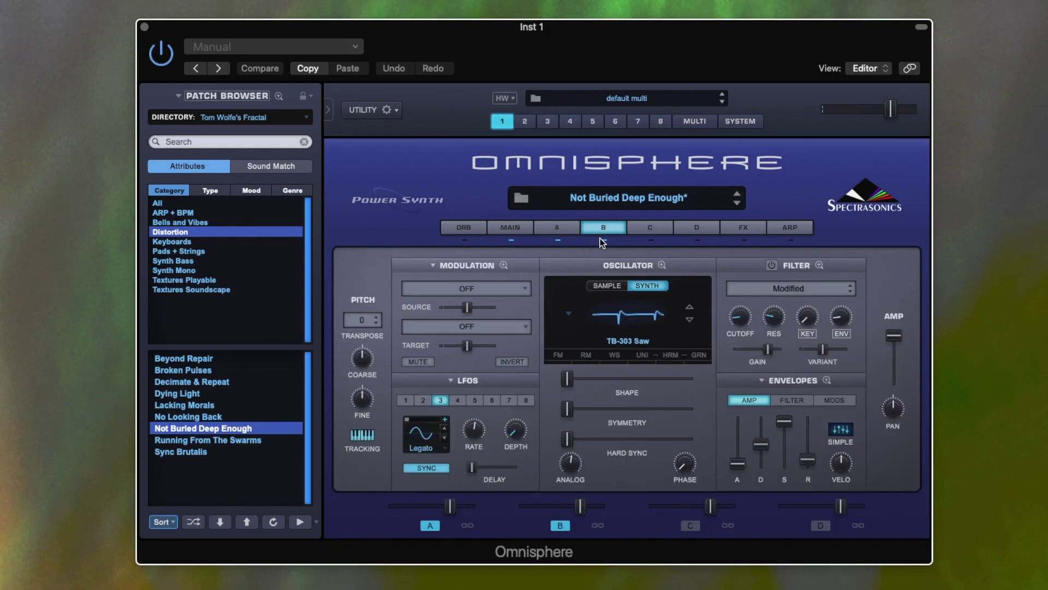
pyautogui.click(572, 231)
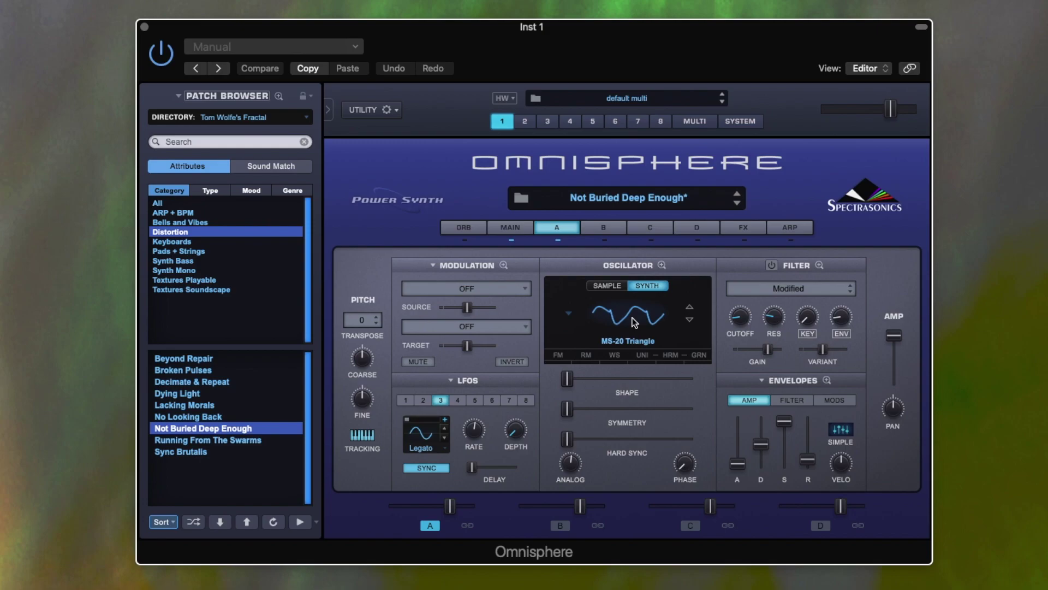
pyautogui.click(607, 230)
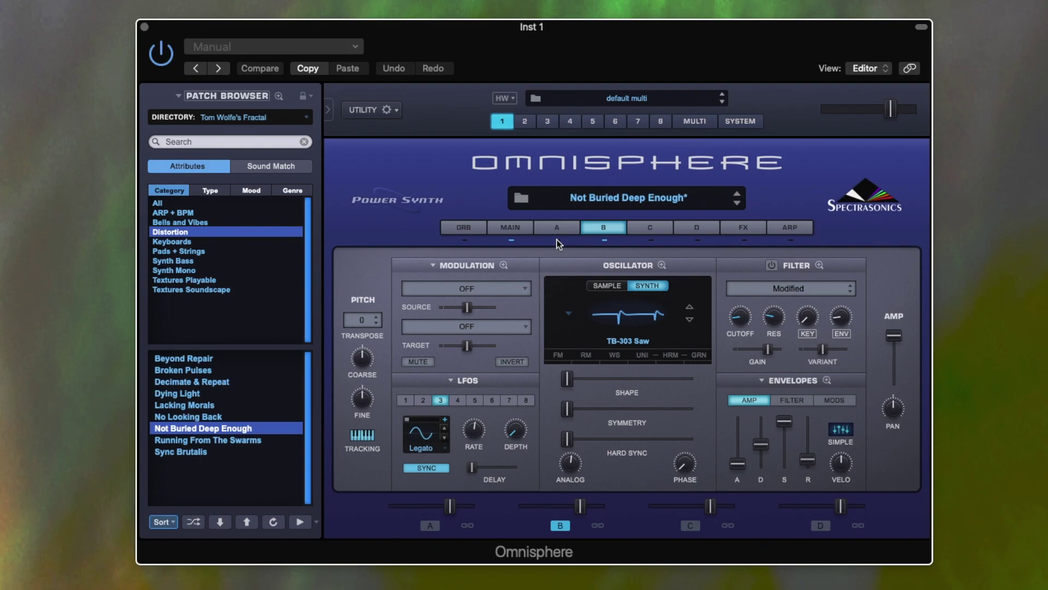
pyautogui.click(558, 227)
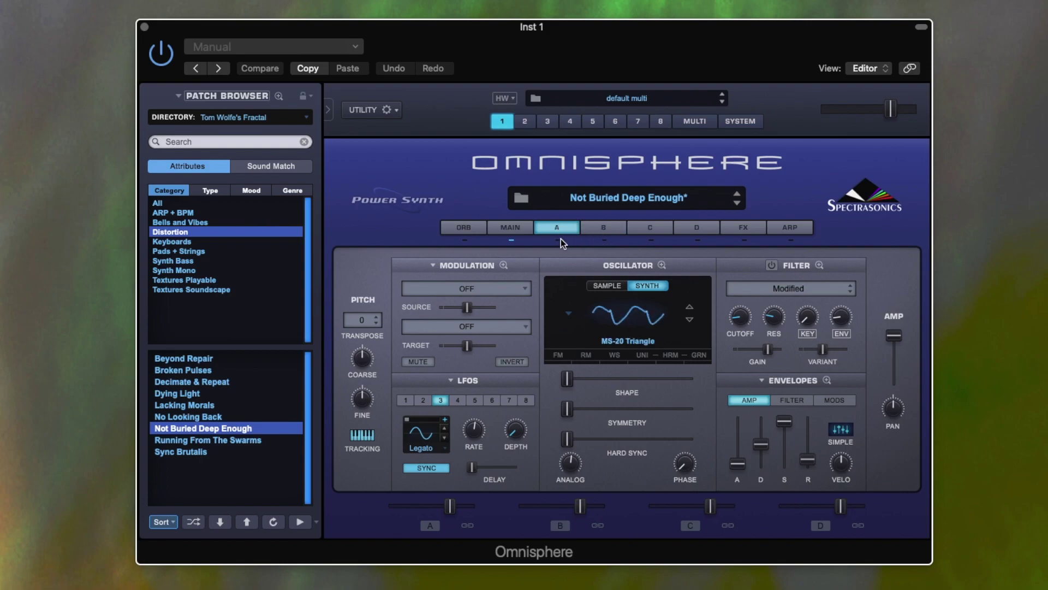
pyautogui.click(596, 227)
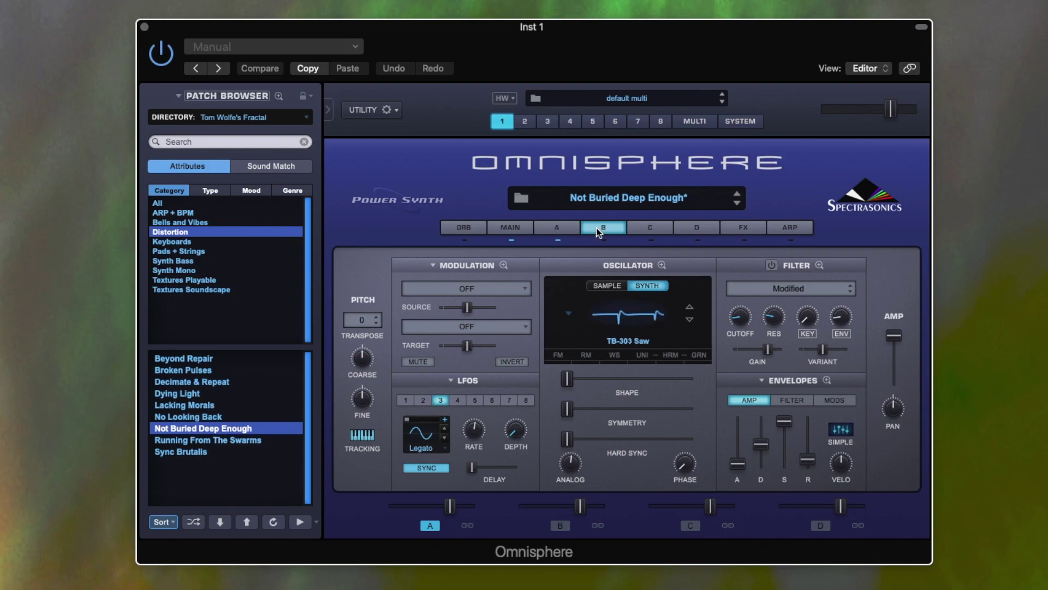
pyautogui.click(561, 231)
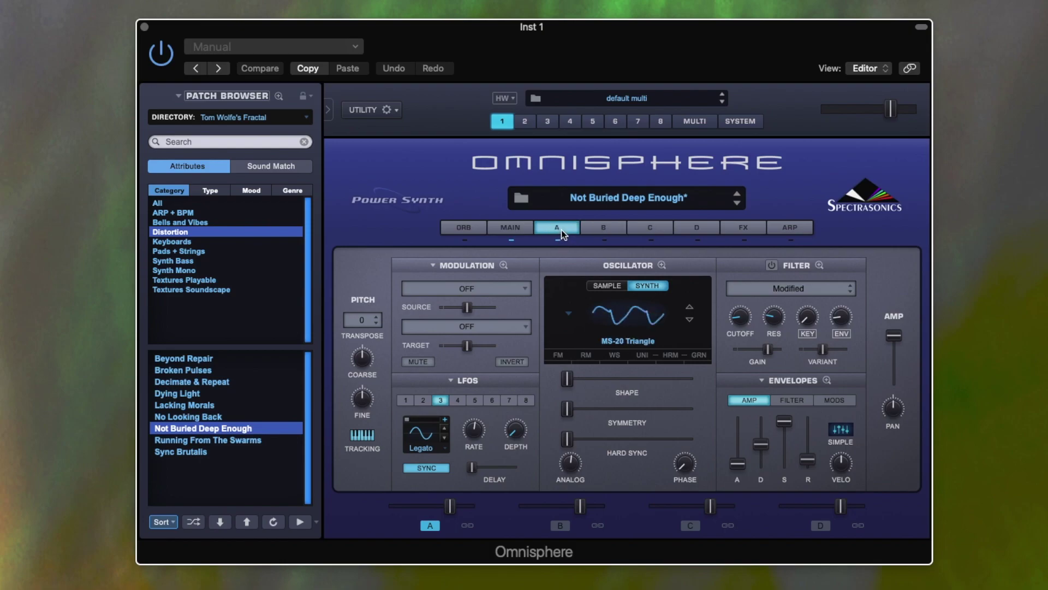
pyautogui.click(603, 229)
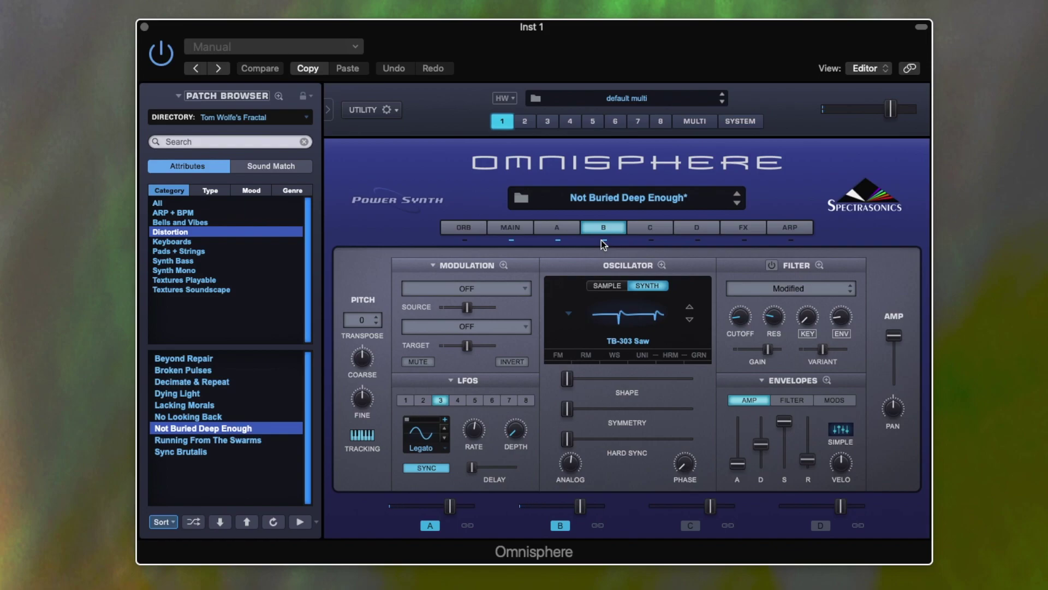
# Enable Unison on layer A's oscillator and review its Detune and Spread settings
pyautogui.click(568, 231)
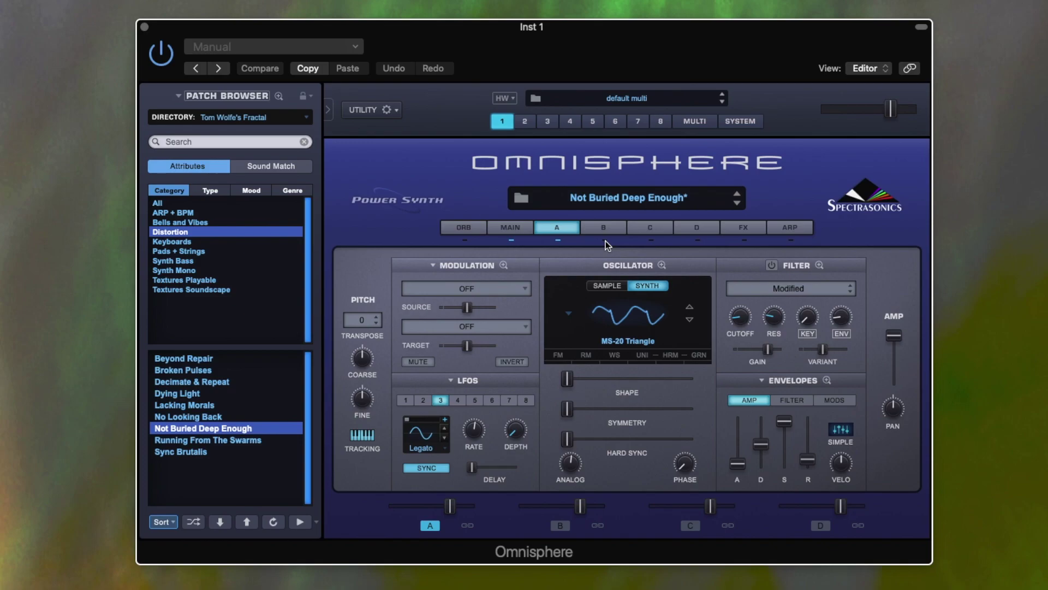
pyautogui.click(644, 363)
pyautogui.click(643, 355)
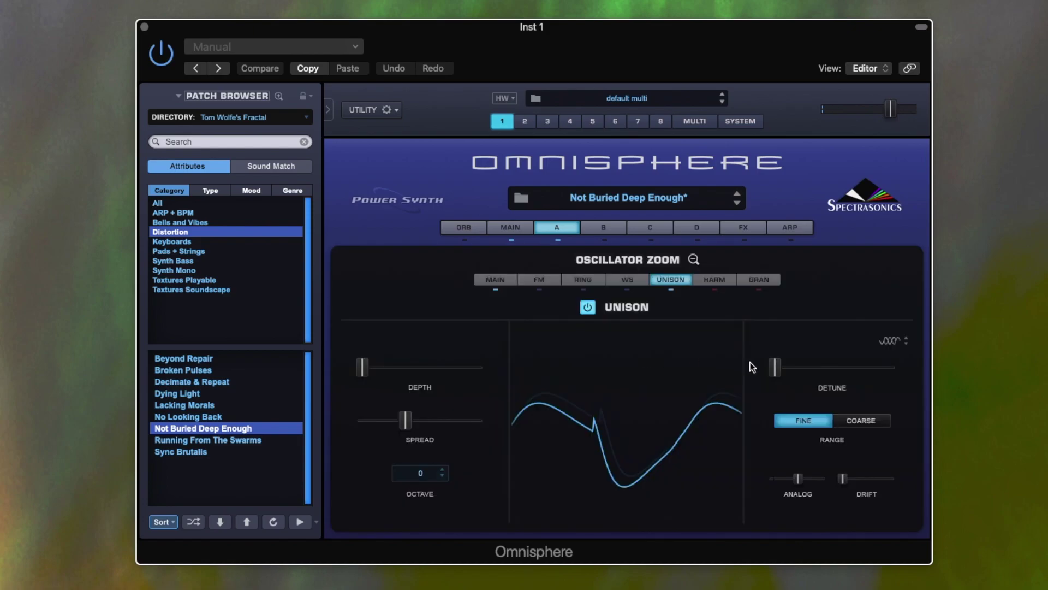
pyautogui.moveTo(776, 369)
pyautogui.moveTo(406, 421)
pyautogui.click(693, 259)
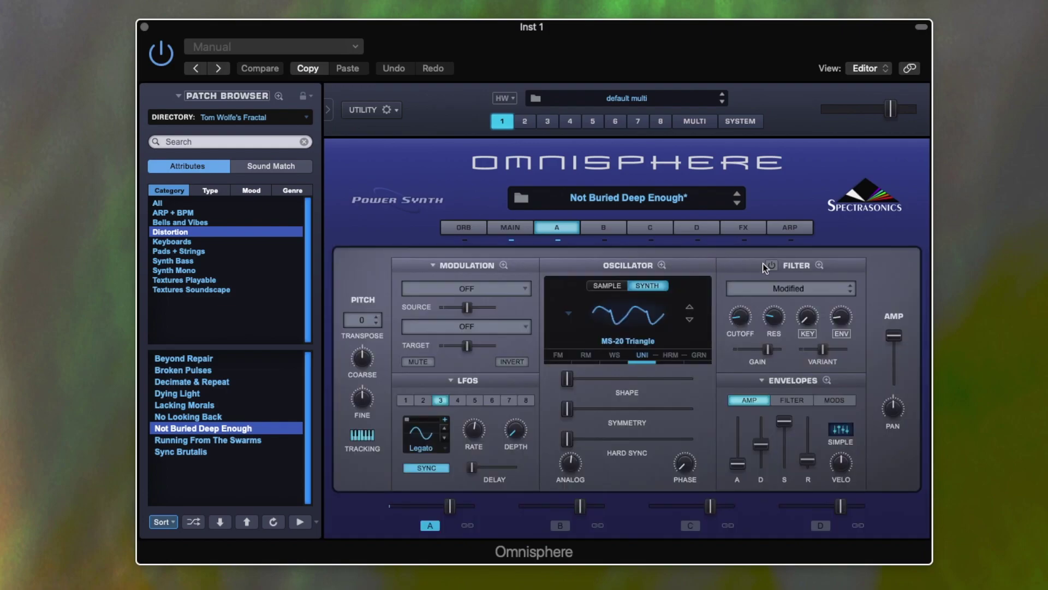
# Turn on layer A's filter and show its filter envelope
pyautogui.click(820, 265)
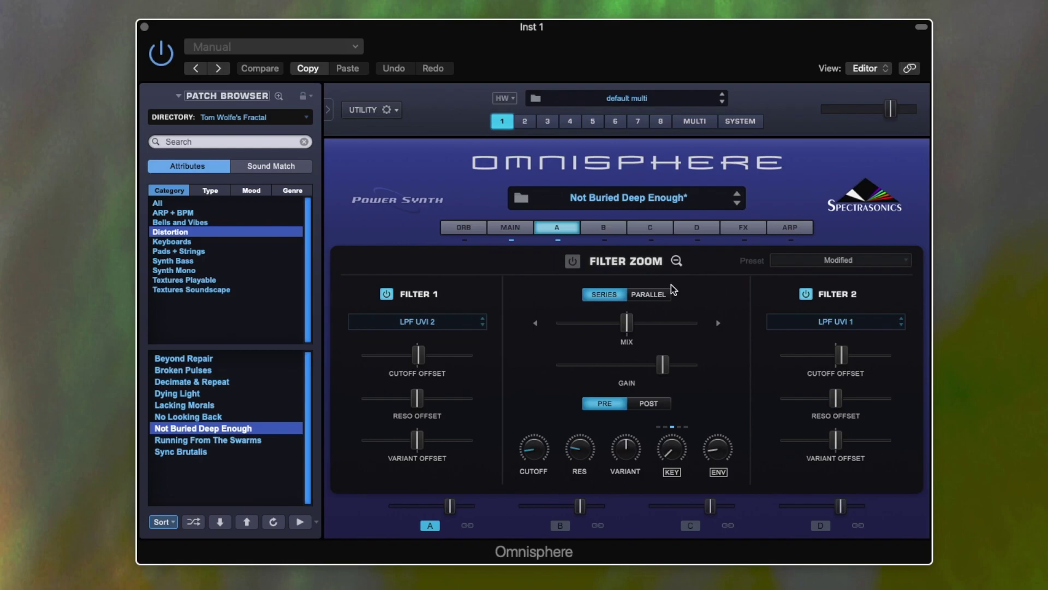
pyautogui.click(571, 263)
pyautogui.click(677, 261)
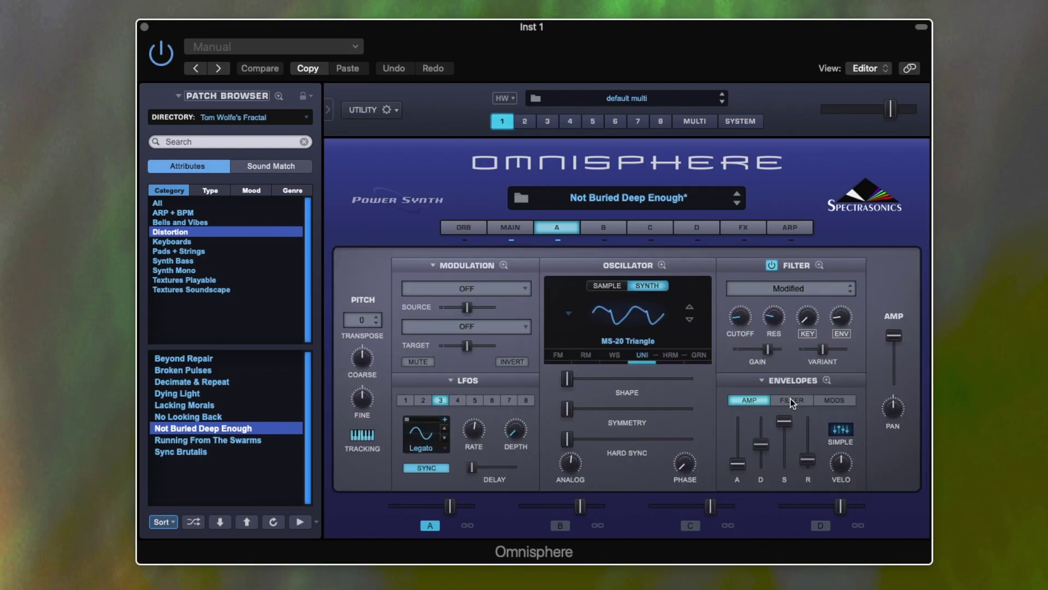
pyautogui.click(792, 400)
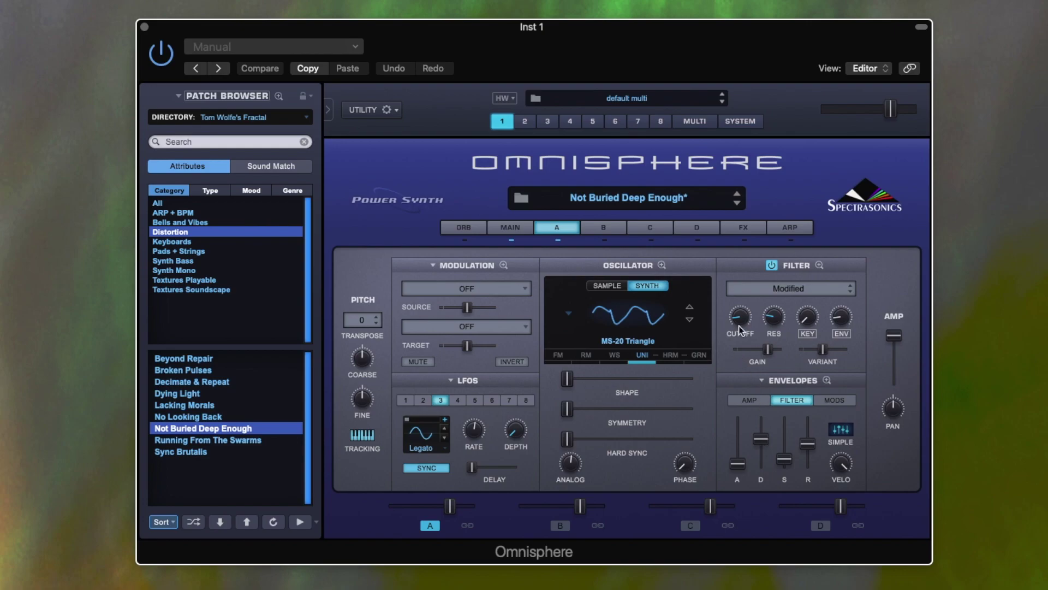
# Compare layer A's sound with Filter 2 switched off and on in the detailed filter view
pyautogui.click(820, 264)
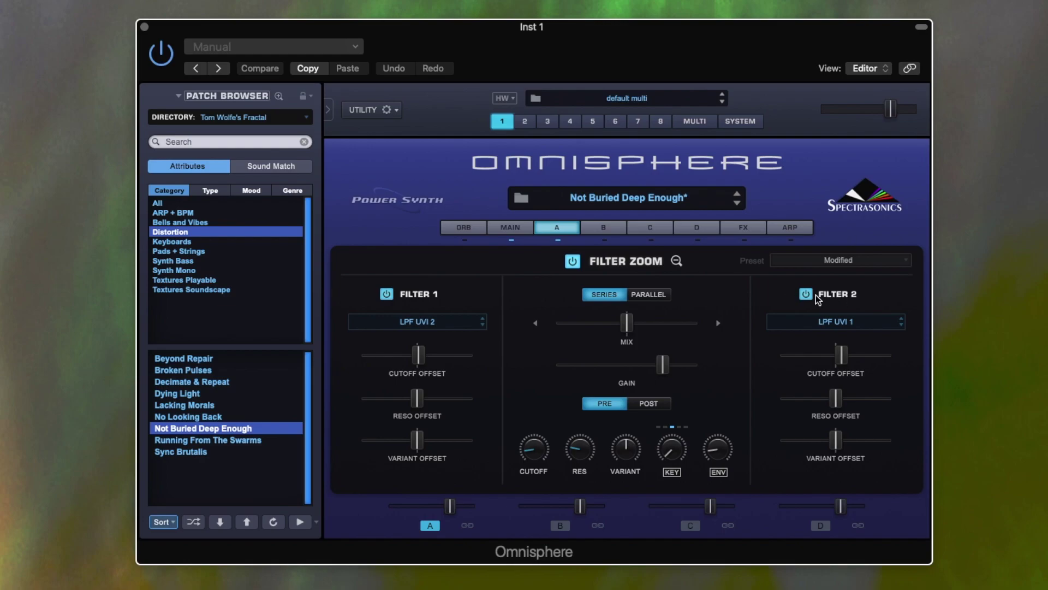
pyautogui.click(806, 295)
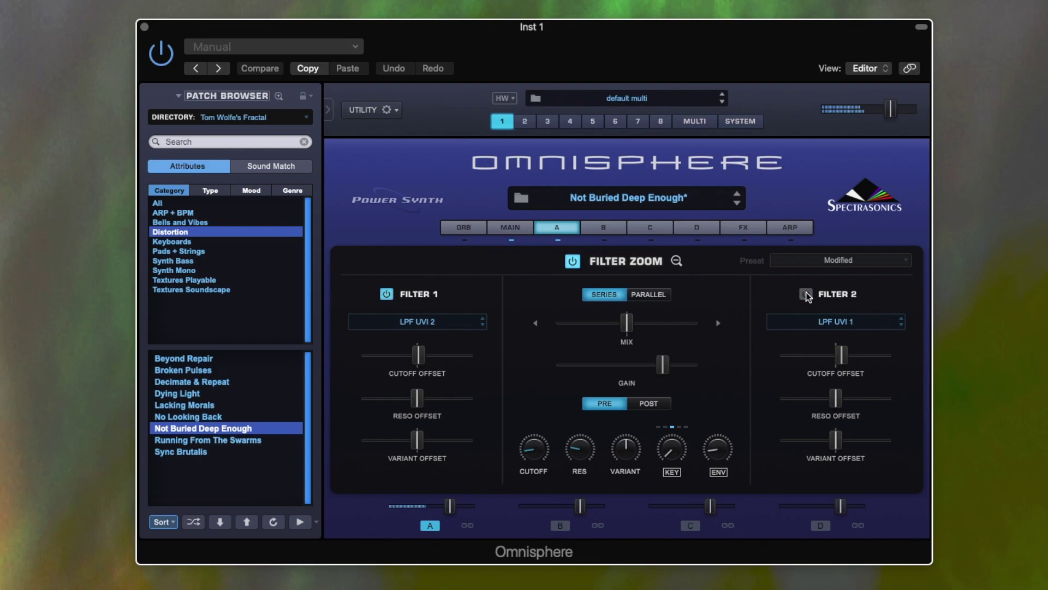
pyautogui.click(806, 295)
pyautogui.click(806, 295)
pyautogui.click(807, 295)
pyautogui.click(676, 261)
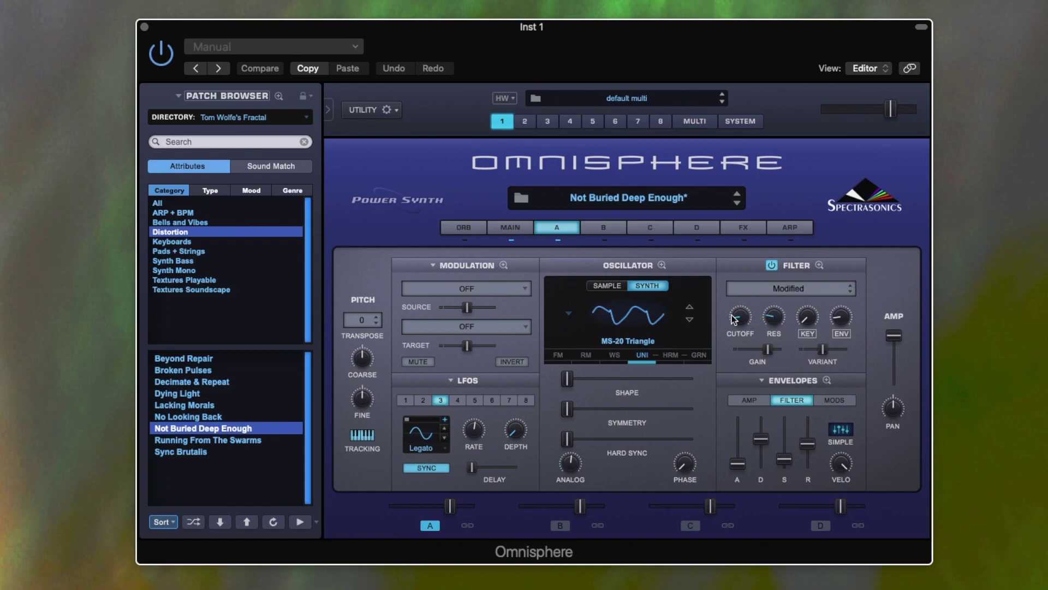
# Review layer A's modulation matrix and display the LFO 1 settings
pyautogui.click(503, 266)
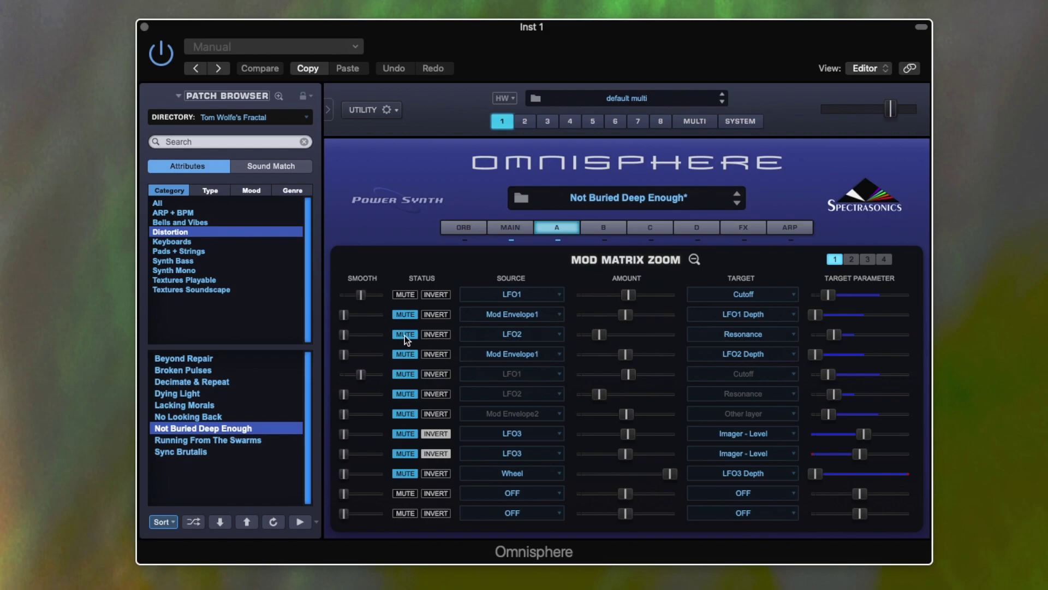
pyautogui.click(694, 260)
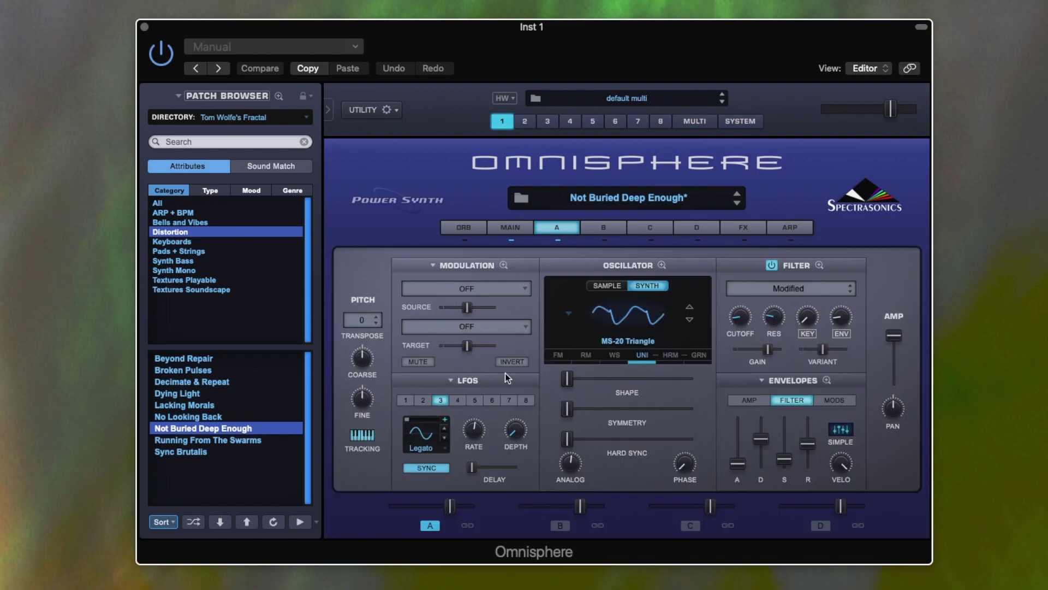
pyautogui.click(405, 401)
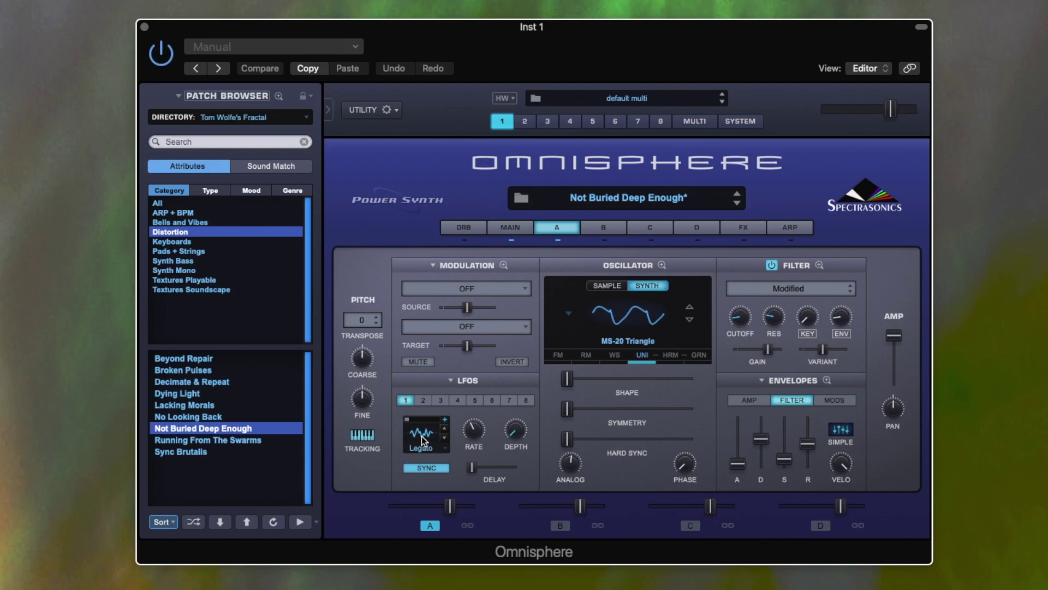
# Show the LFO1 modulation routed to layer A's filter cutoff and try out its target amount
pyautogui.rightClick(728, 322)
pyautogui.moveTo(767, 353)
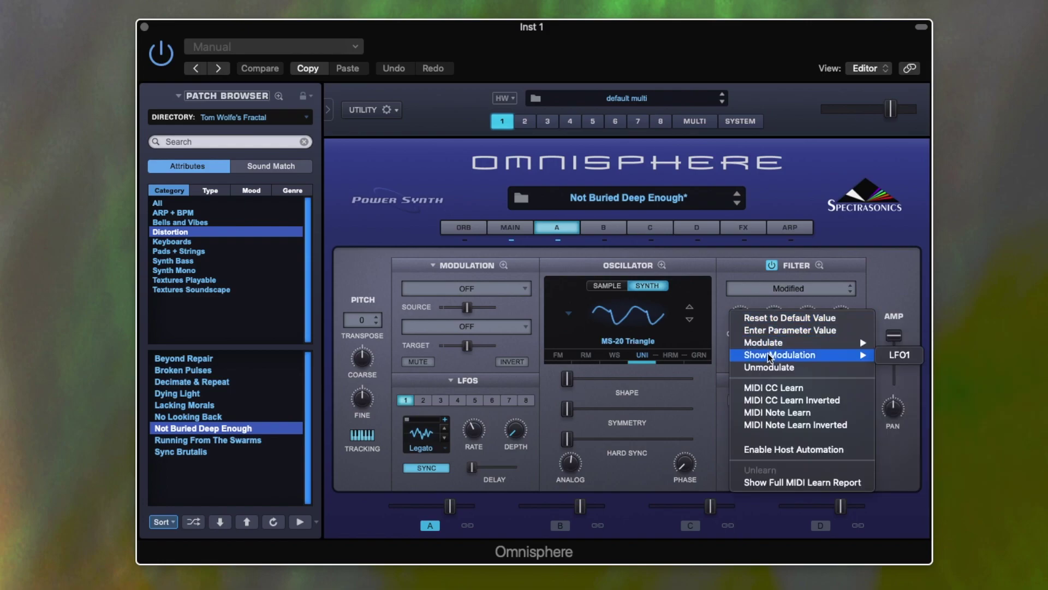
pyautogui.click(900, 355)
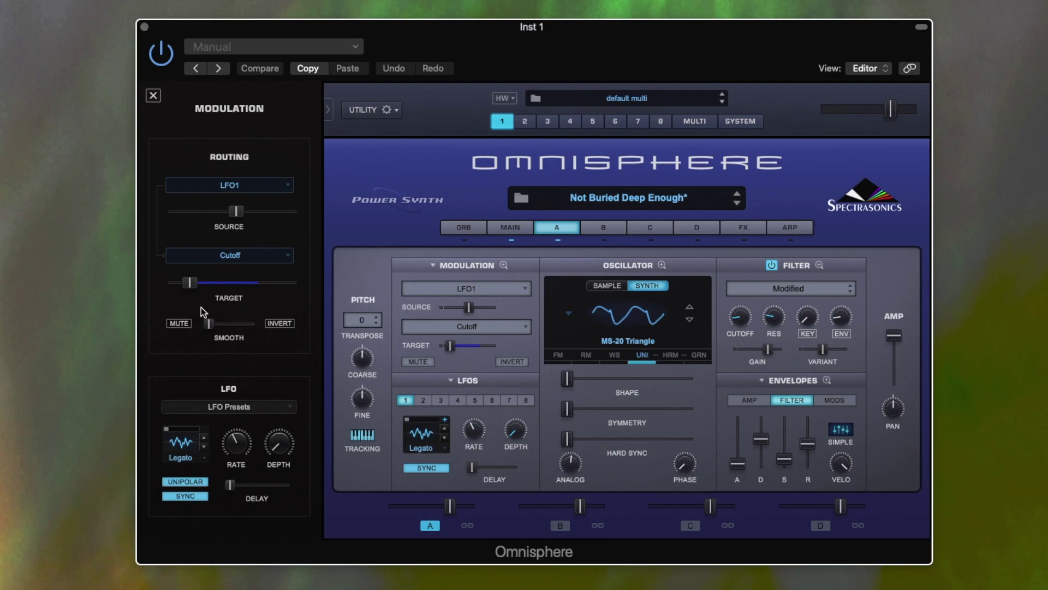
pyautogui.moveTo(196, 280); pyautogui.dragTo(226, 280)
pyautogui.moveTo(235, 449)
# Show the LFO2 modulation routed to layer A's filter resonance
pyautogui.rightClick(773, 307)
pyautogui.moveTo(805, 353)
pyautogui.click(939, 350)
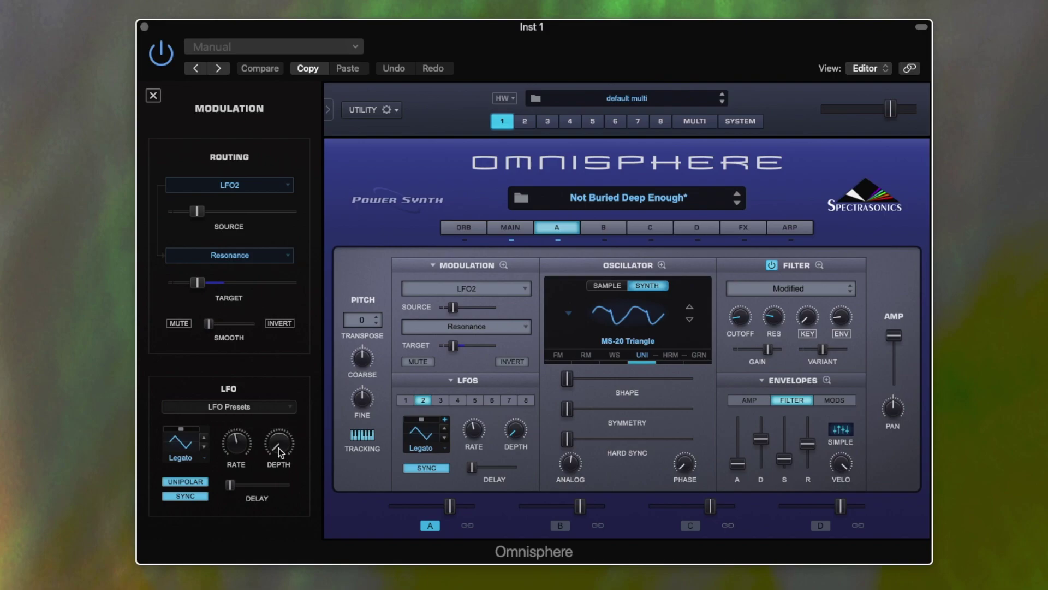
# Unmute the Mod Envelope1 routing to LFO2 Depth and inspect the Mod 1 envelope curve
pyautogui.click(503, 264)
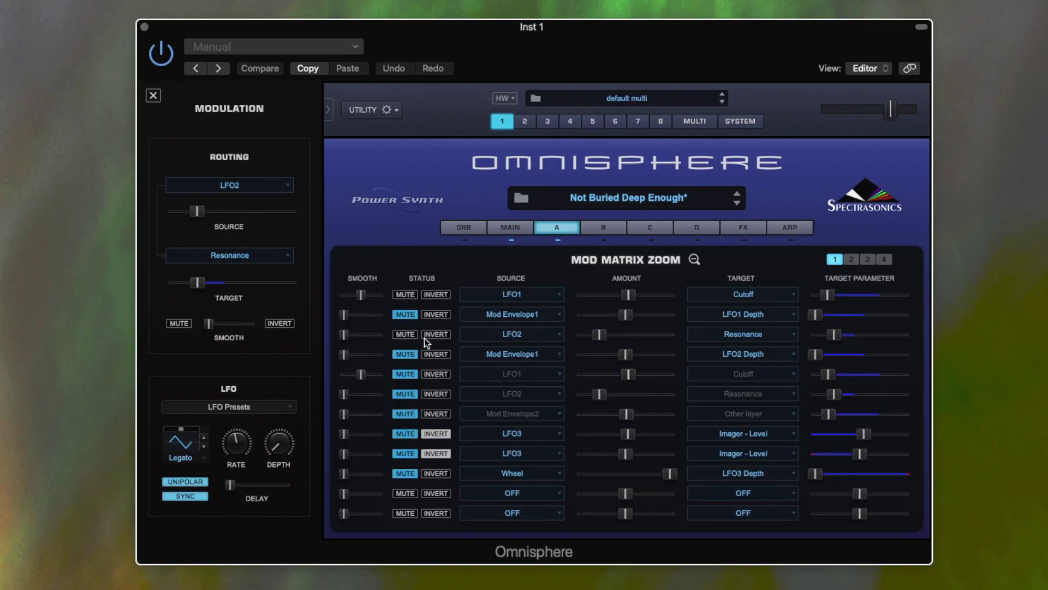
pyautogui.click(402, 354)
pyautogui.click(693, 259)
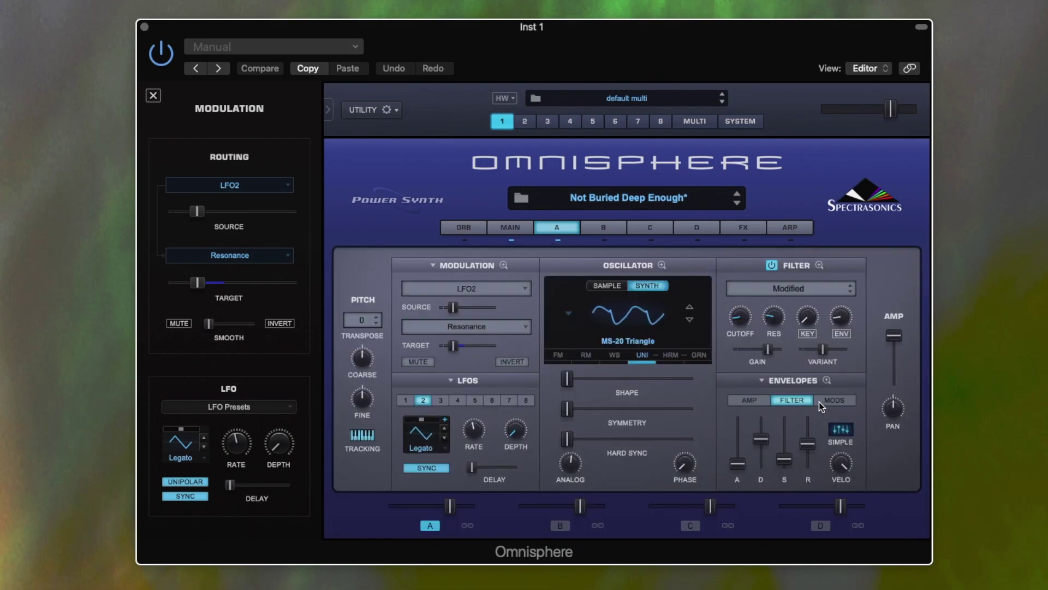
pyautogui.click(819, 401)
pyautogui.click(826, 380)
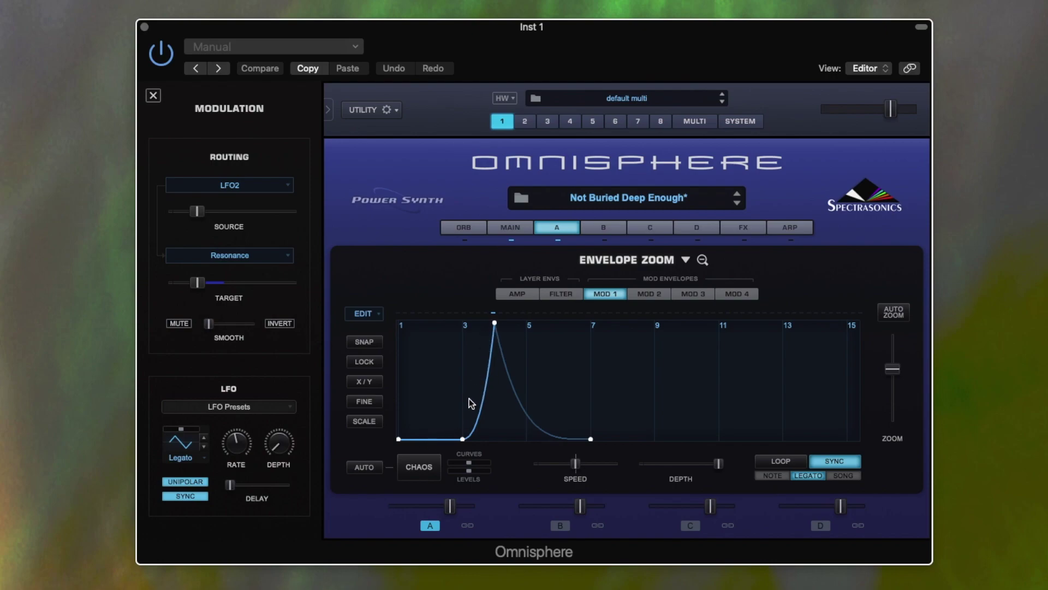
pyautogui.click(702, 261)
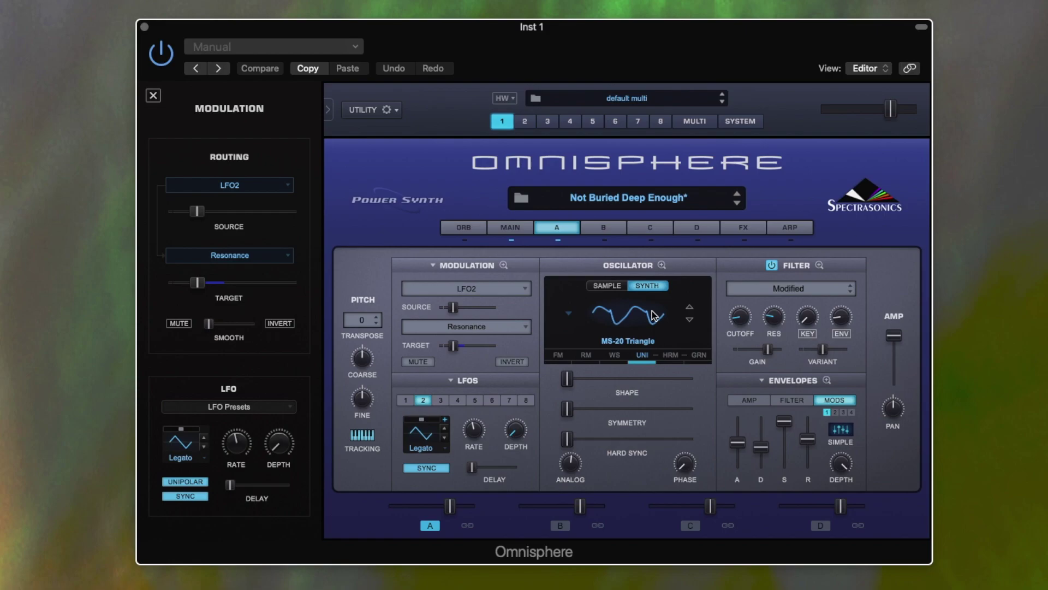
# Turn on the Stompbox and Flame effects in layer A's effects rack
pyautogui.click(758, 228)
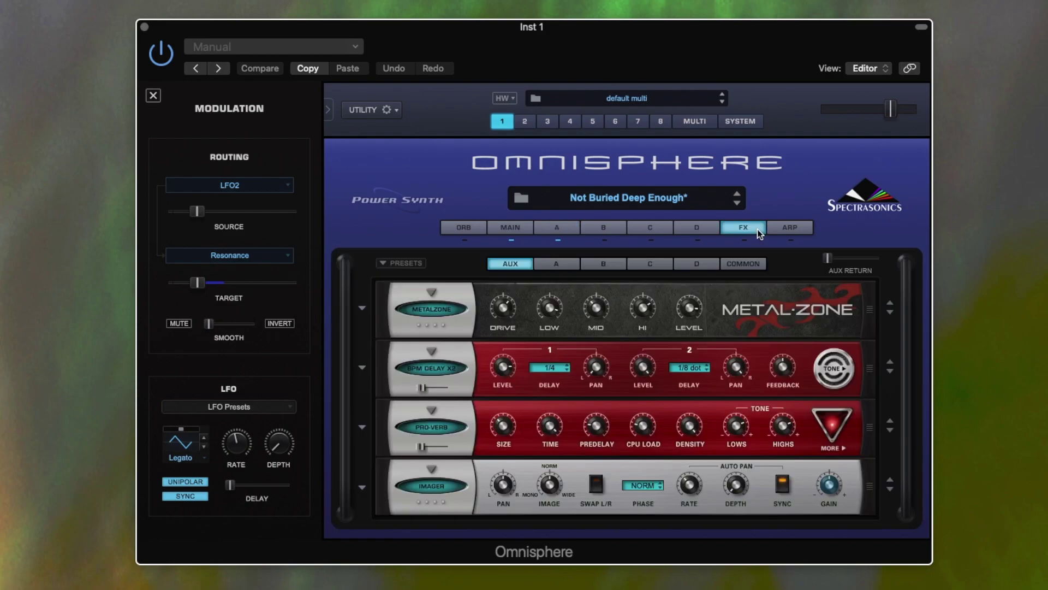
pyautogui.click(564, 265)
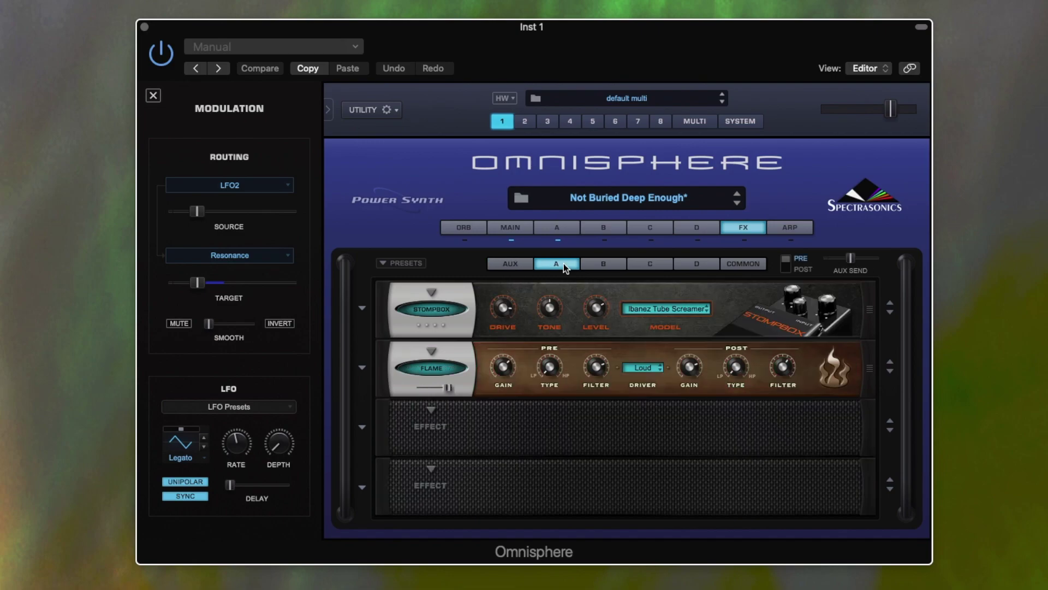
pyautogui.click(445, 311)
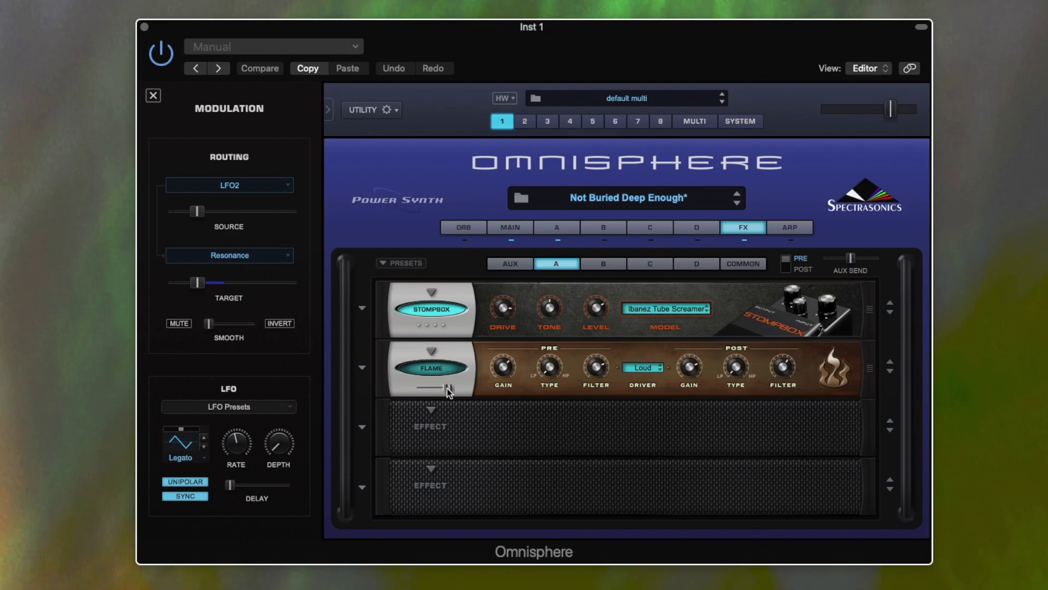
pyautogui.click(442, 366)
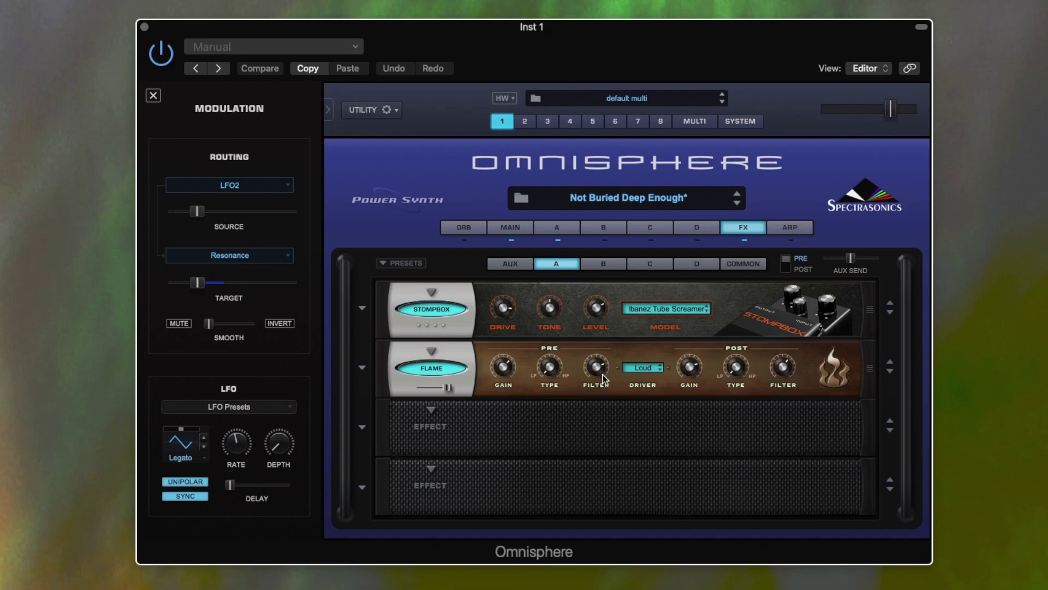
# Compare layer A's sound with the Flame and Stompbox effects bypassed and active, leaving both on
pyautogui.click(452, 370)
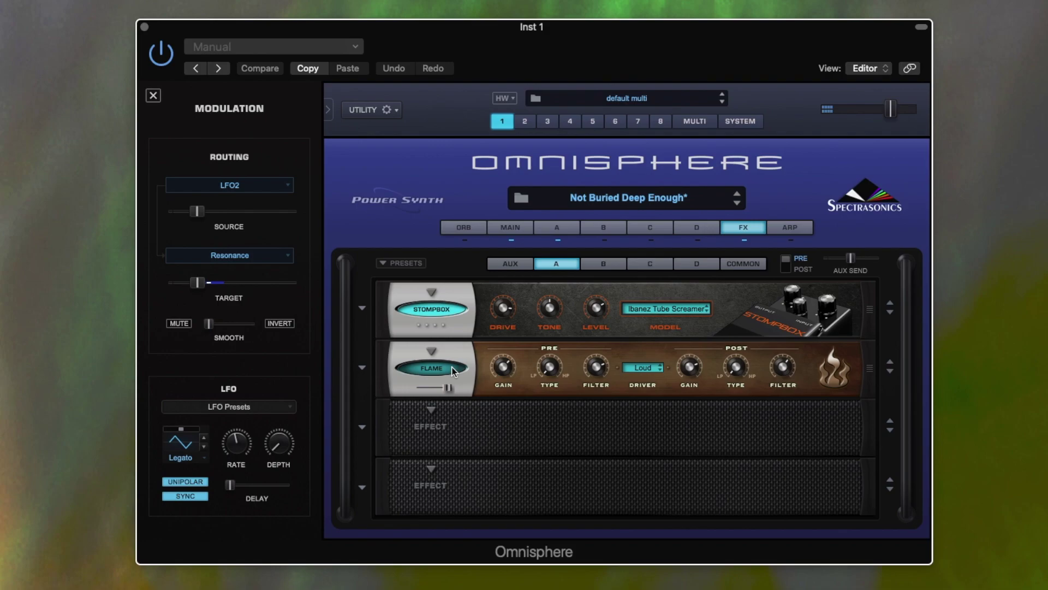
pyautogui.click(452, 370)
pyautogui.click(453, 370)
pyautogui.click(447, 309)
pyautogui.click(447, 309)
pyautogui.click(440, 370)
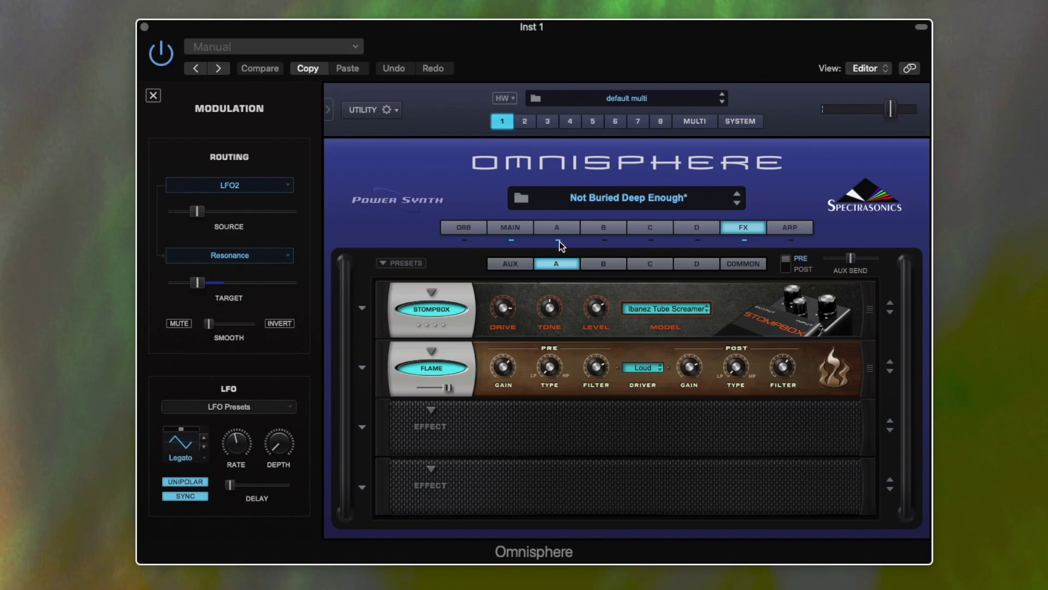
# Turn on layer B's filter and open its detailed filter view
pyautogui.click(604, 229)
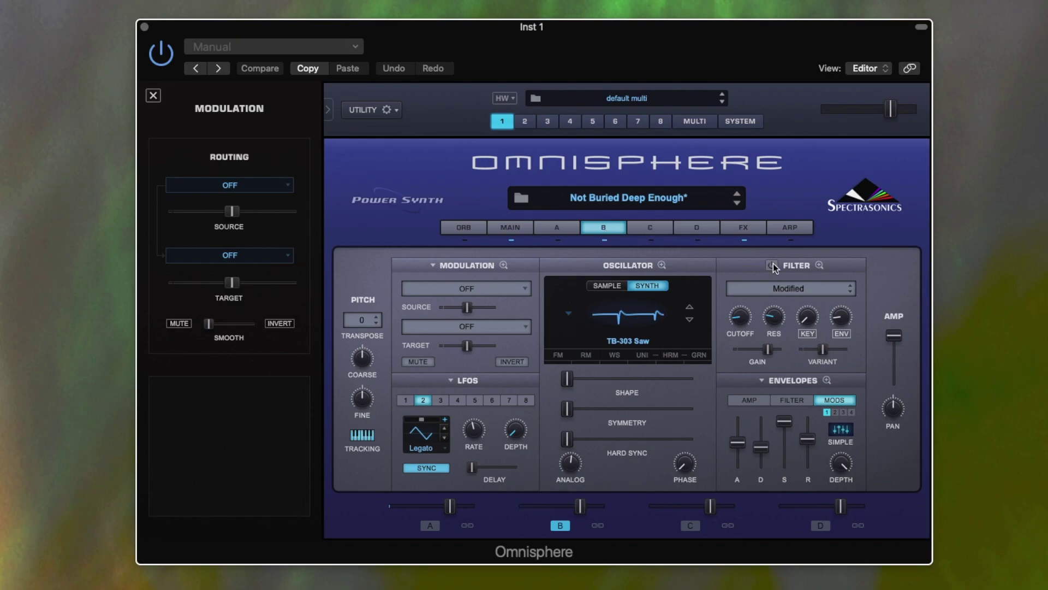
pyautogui.click(821, 265)
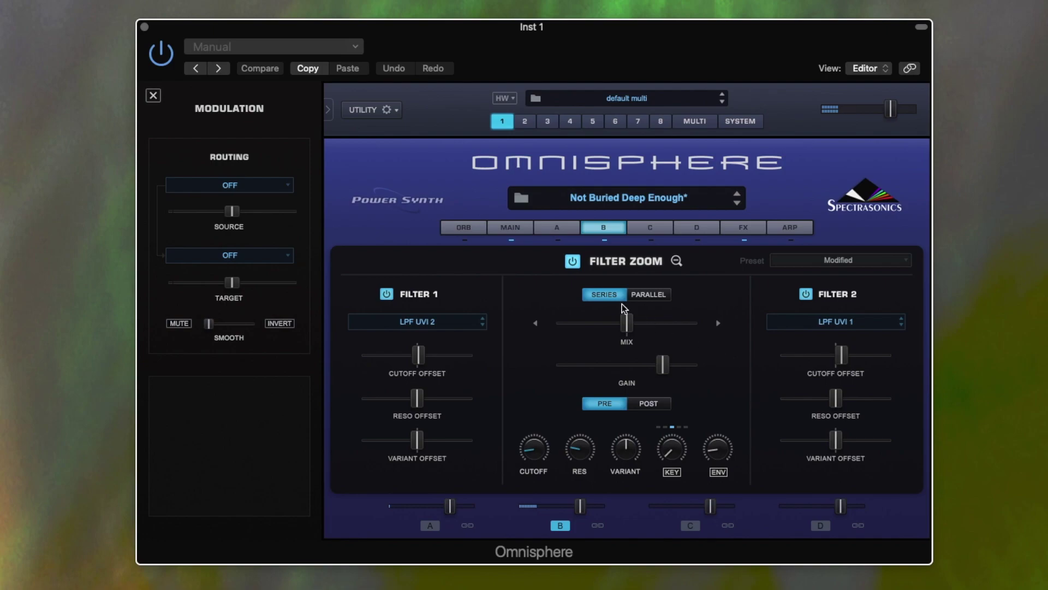
# Compare layer B's sound with its filter bypassed and active, leaving it on, and review layer B's modulation matrix
pyautogui.click(572, 263)
pyautogui.click(572, 263)
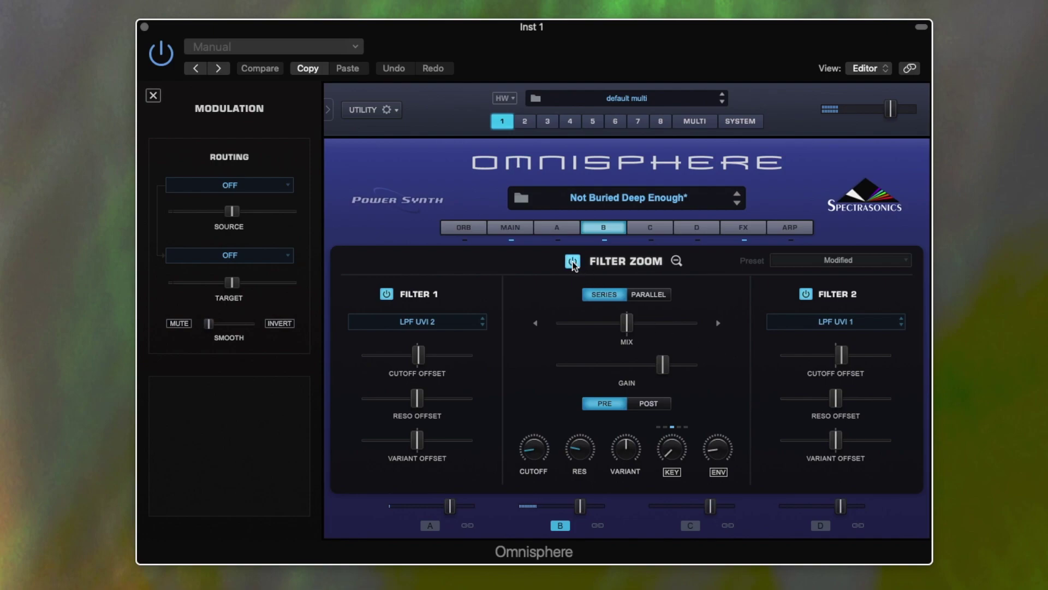
pyautogui.click(676, 260)
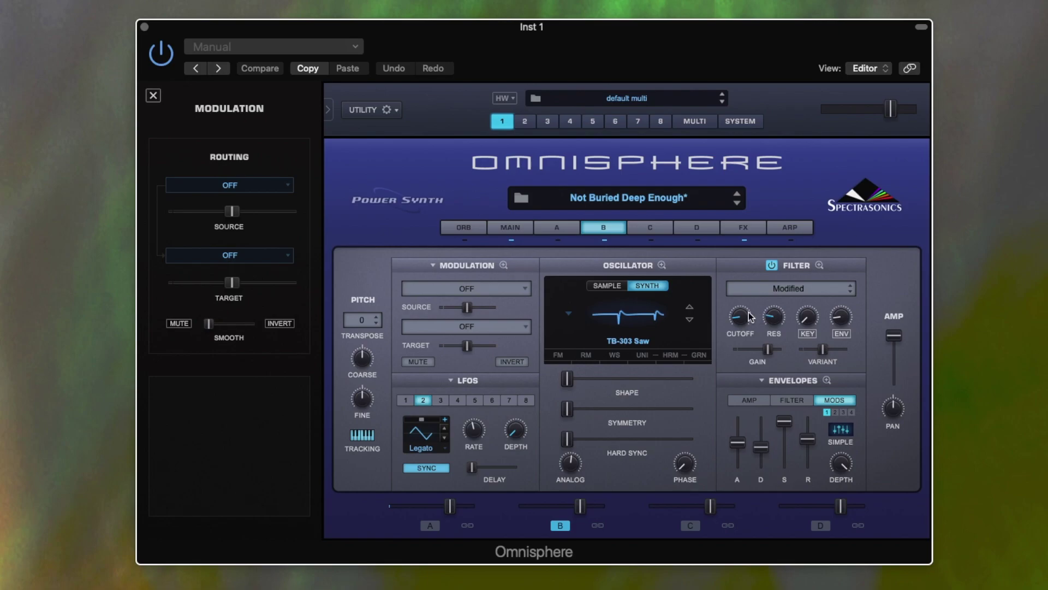
pyautogui.click(504, 265)
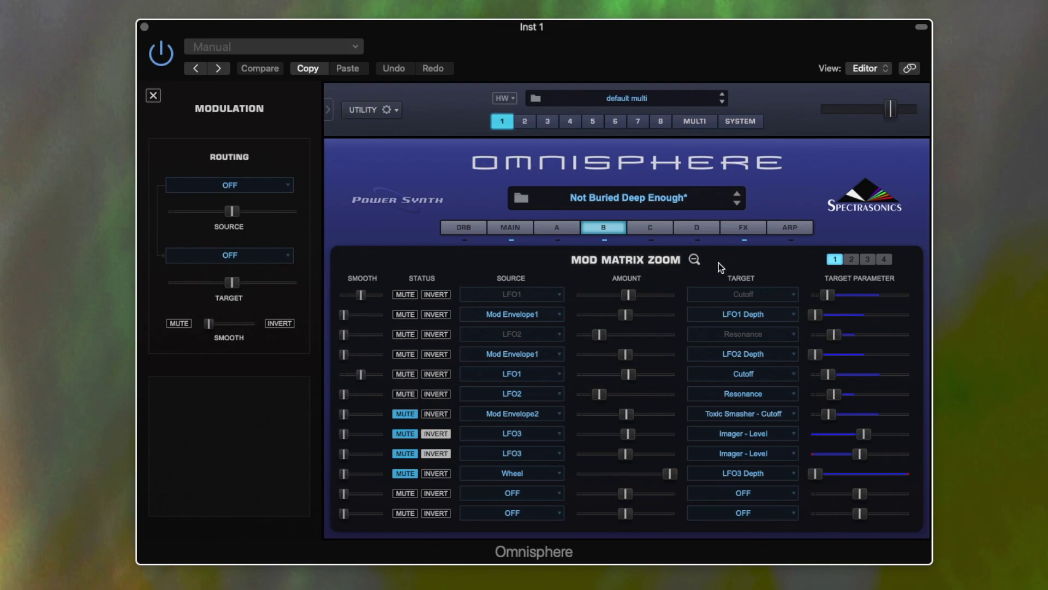
pyautogui.click(695, 259)
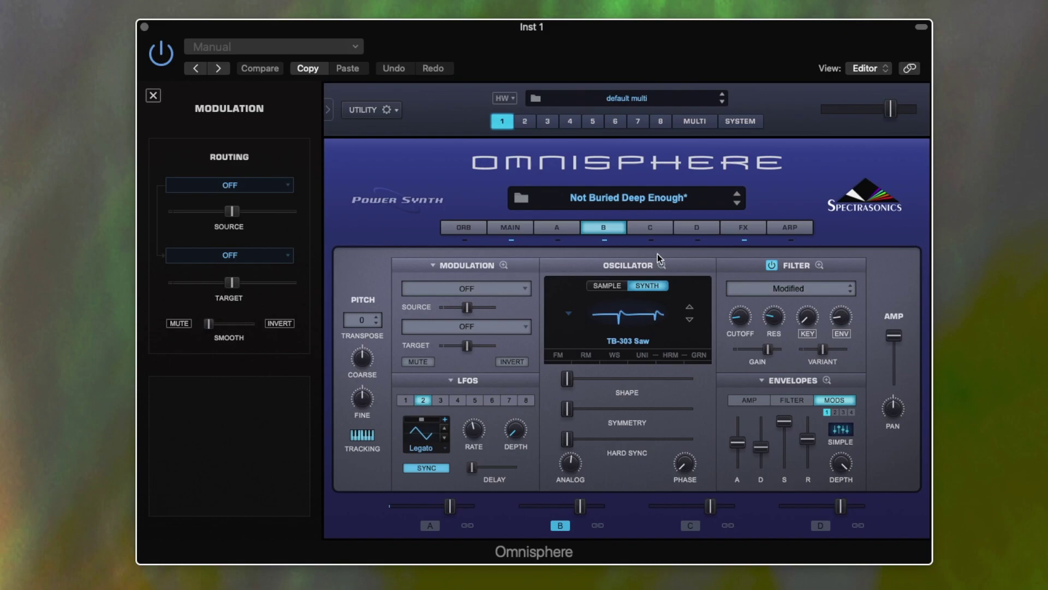
# Audition the Stompbox effect in layer B's effects rack and switch it back off
pyautogui.click(739, 229)
pyautogui.click(604, 262)
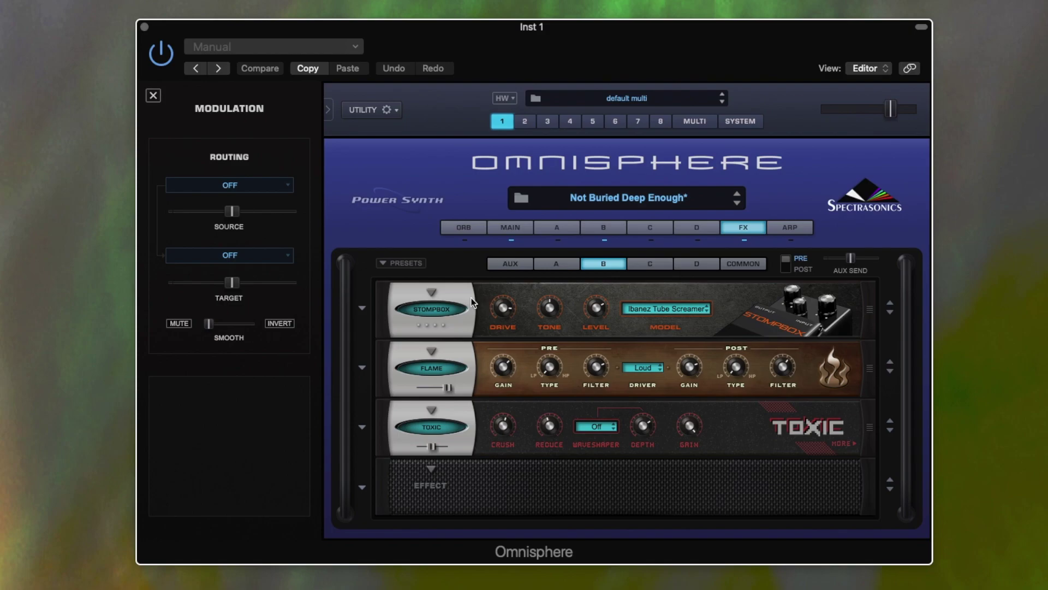
pyautogui.click(565, 264)
pyautogui.click(604, 261)
pyautogui.click(448, 309)
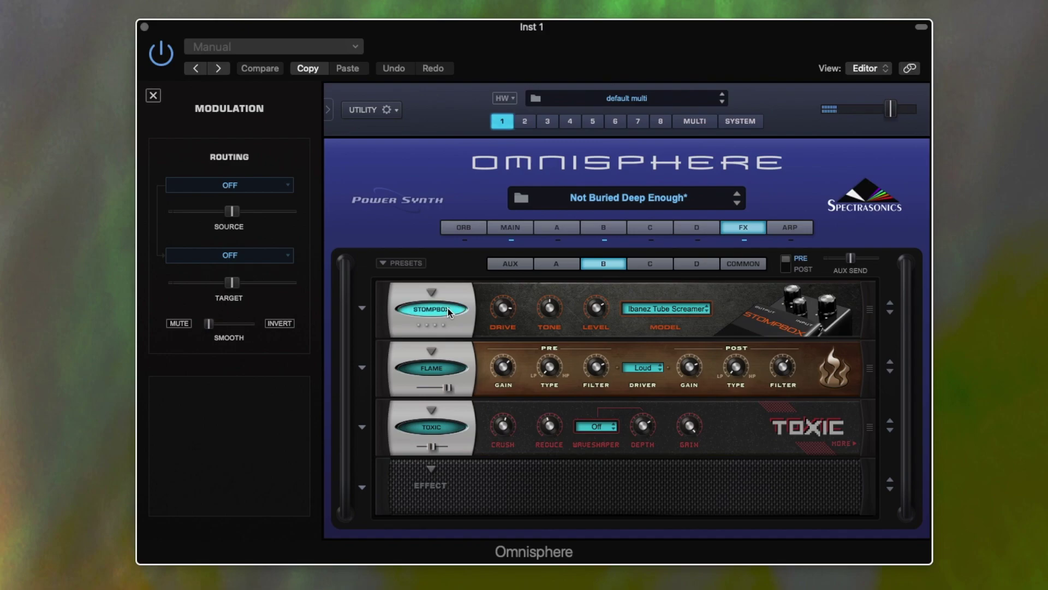
pyautogui.click(447, 308)
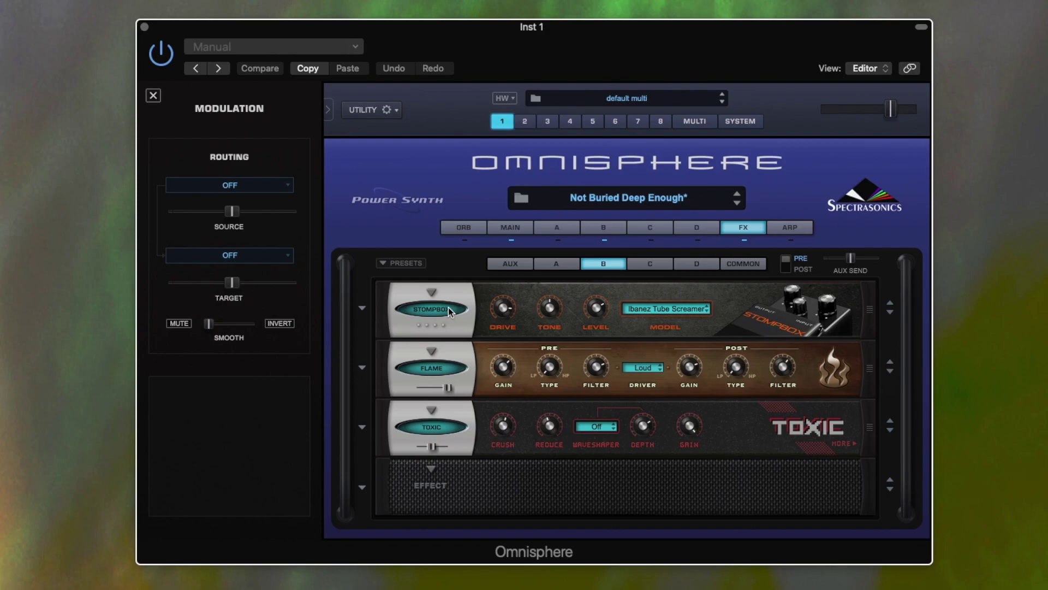
# Turn on the Flame and Toxic effects in layer B's effects rack
pyautogui.click(440, 366)
pyautogui.click(440, 366)
pyautogui.click(440, 366)
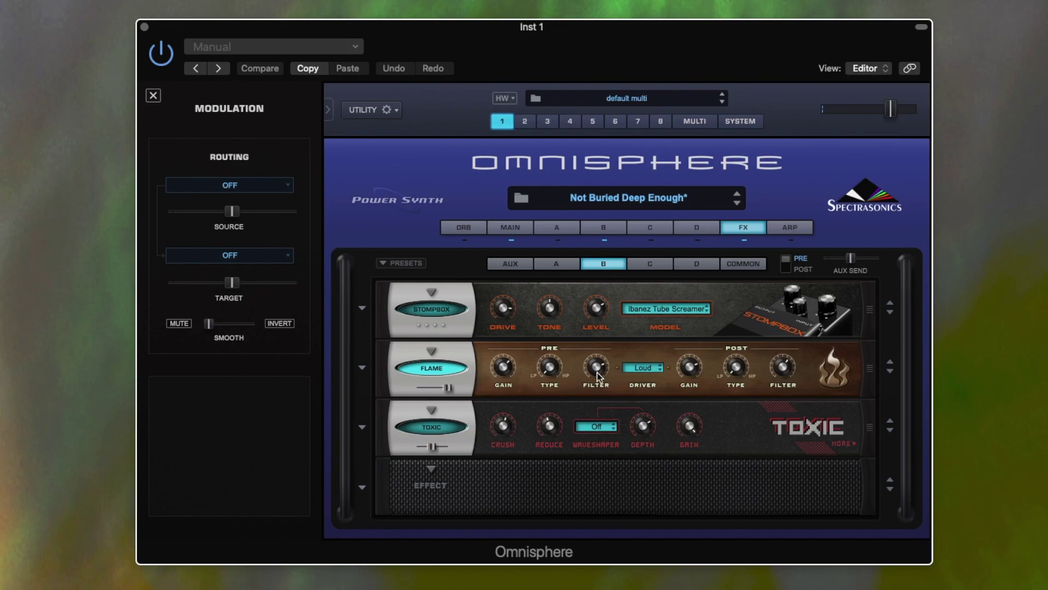
pyautogui.click(440, 427)
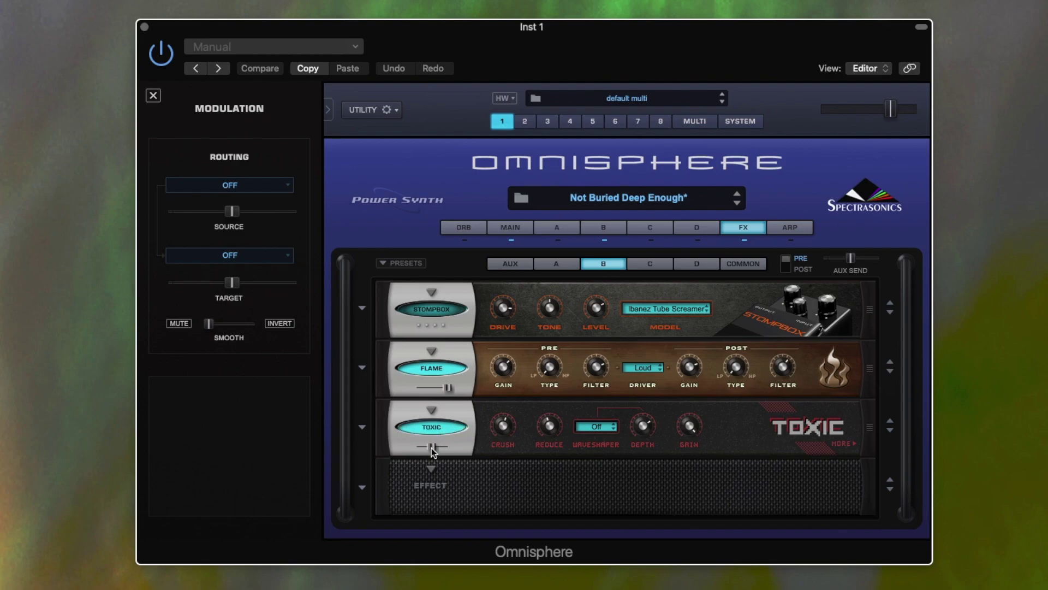
pyautogui.moveTo(432, 448)
pyautogui.moveTo(548, 427)
# Unmute the Mod Envelope2 routing to the Toxic effect's filter cutoff and inspect the Mod 2 envelope curve
pyautogui.click(845, 443)
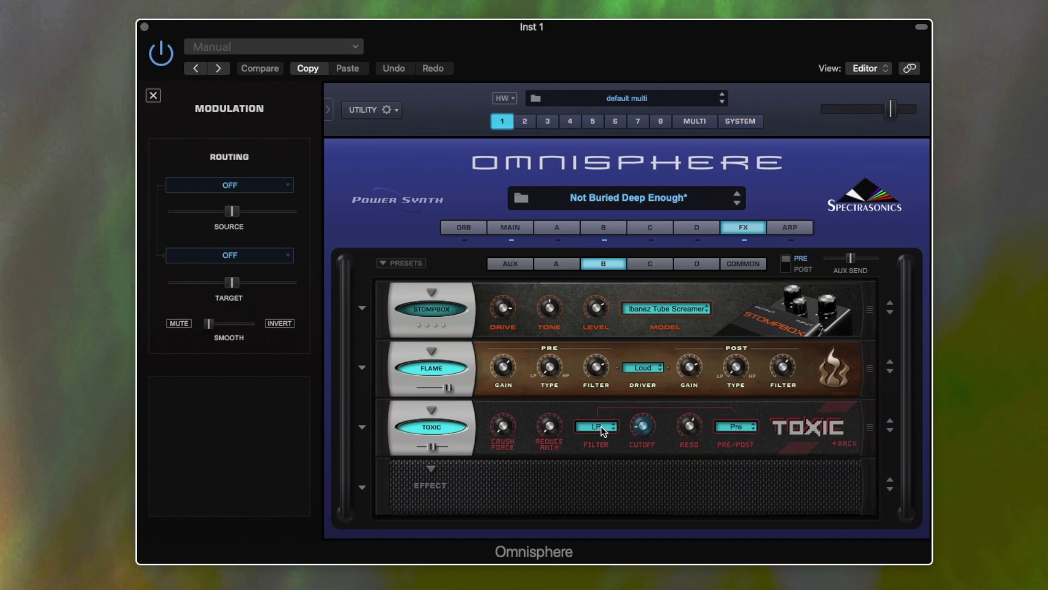
pyautogui.rightClick(643, 428)
pyautogui.moveTo(680, 462)
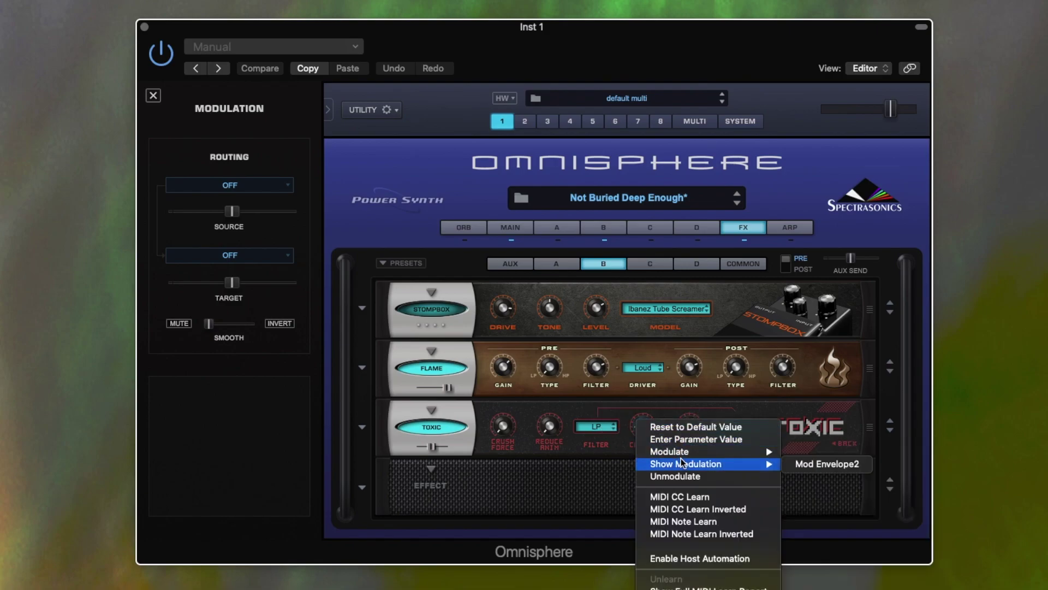
pyautogui.click(824, 463)
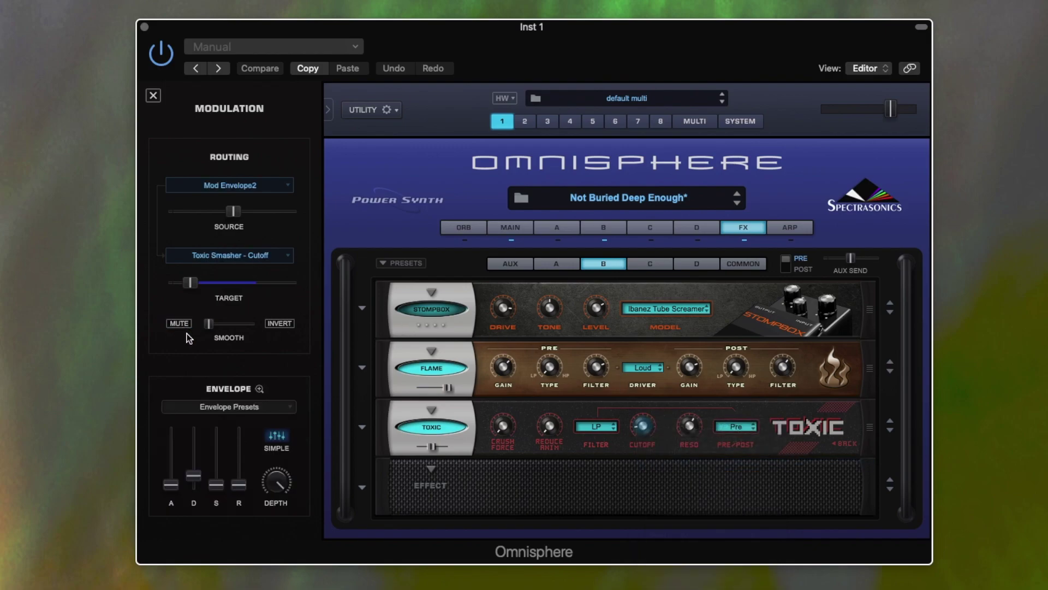
pyautogui.click(260, 389)
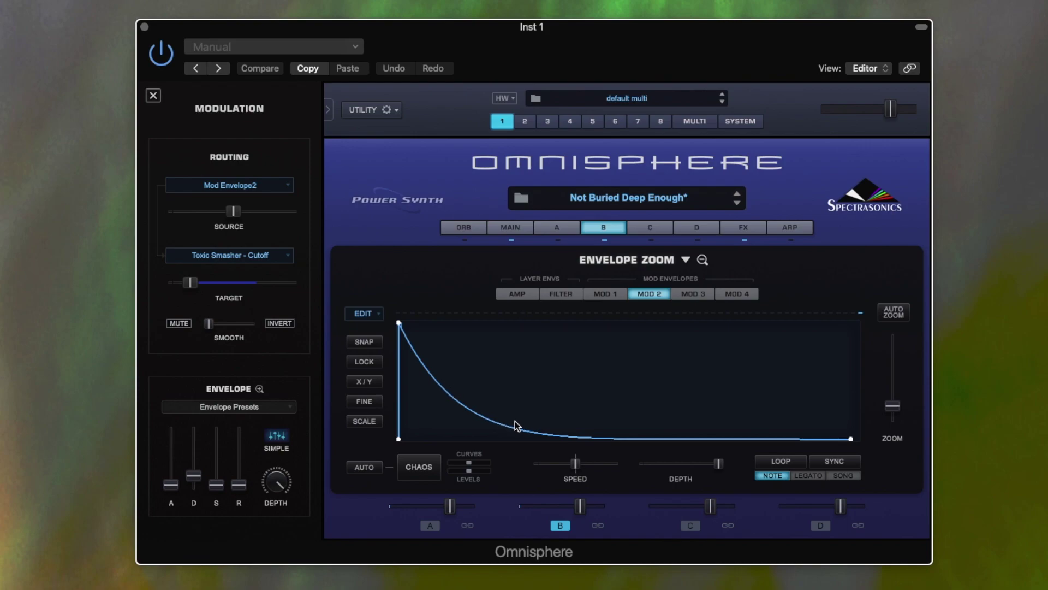
pyautogui.click(702, 260)
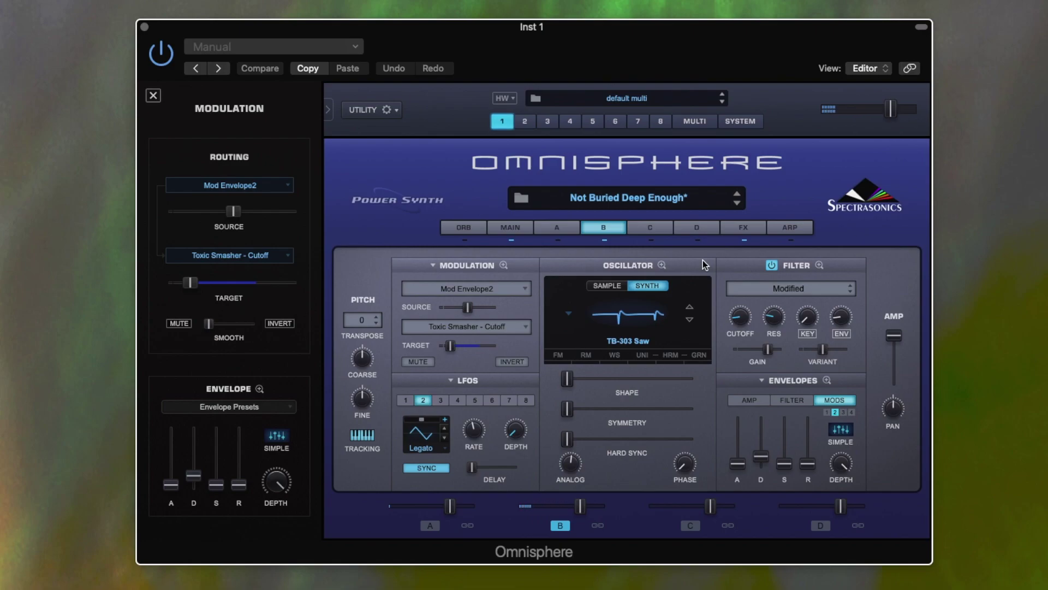
# Compare layer B's sound with the Toxic and Flame effects bypassed and active, leaving both on
pyautogui.click(738, 226)
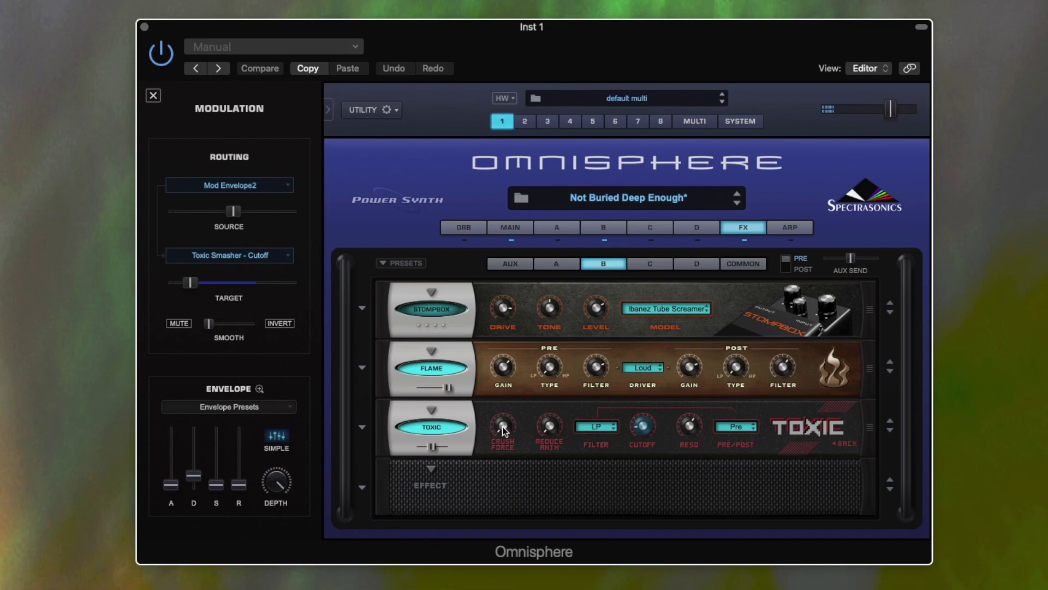
pyautogui.click(448, 428)
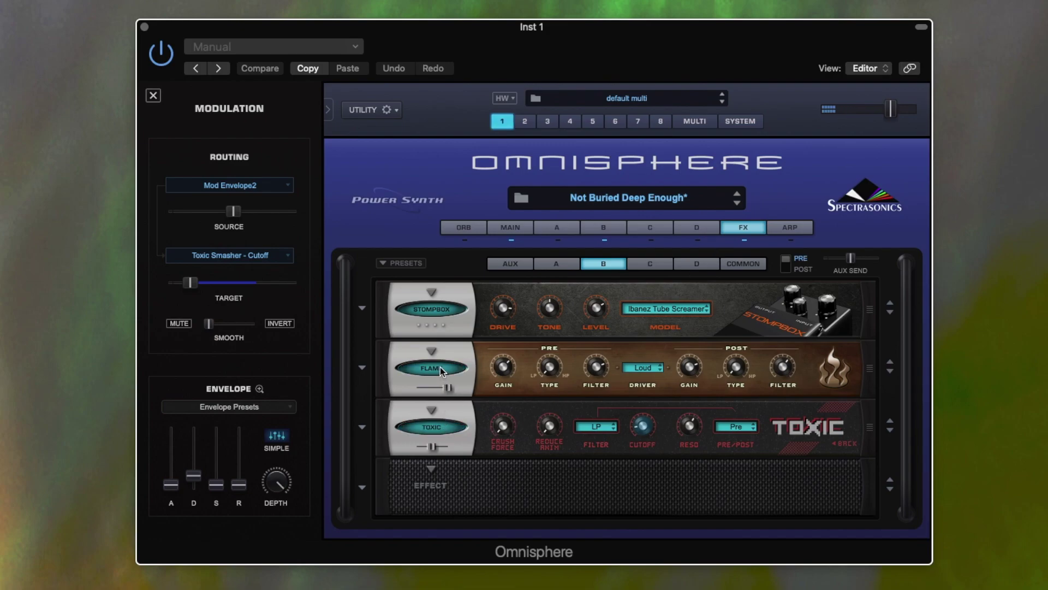
pyautogui.click(446, 424)
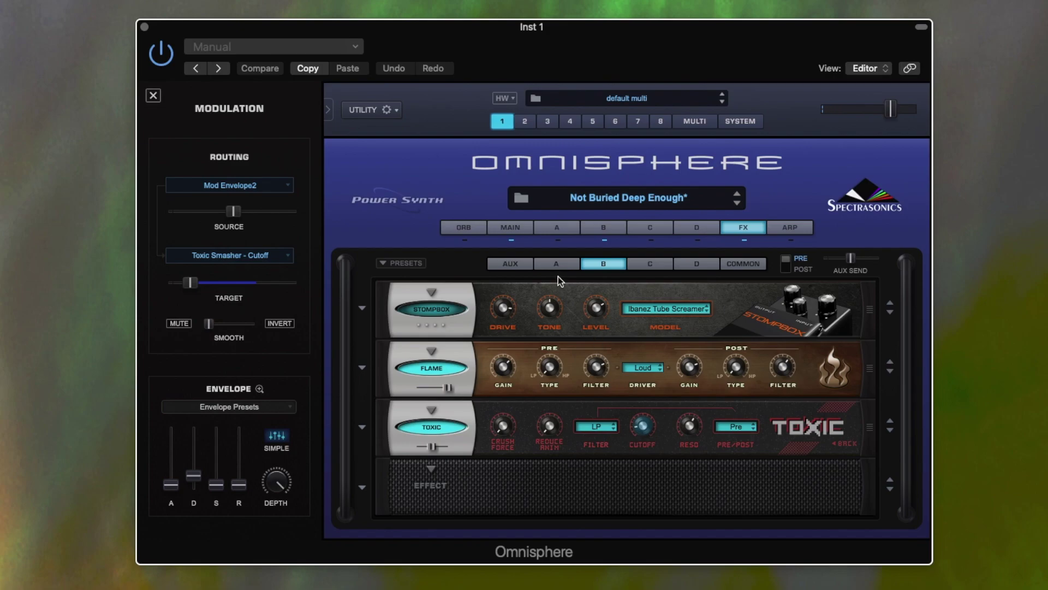
# Turn layer A back on alongside layer B and open the aux effects rack
pyautogui.click(558, 239)
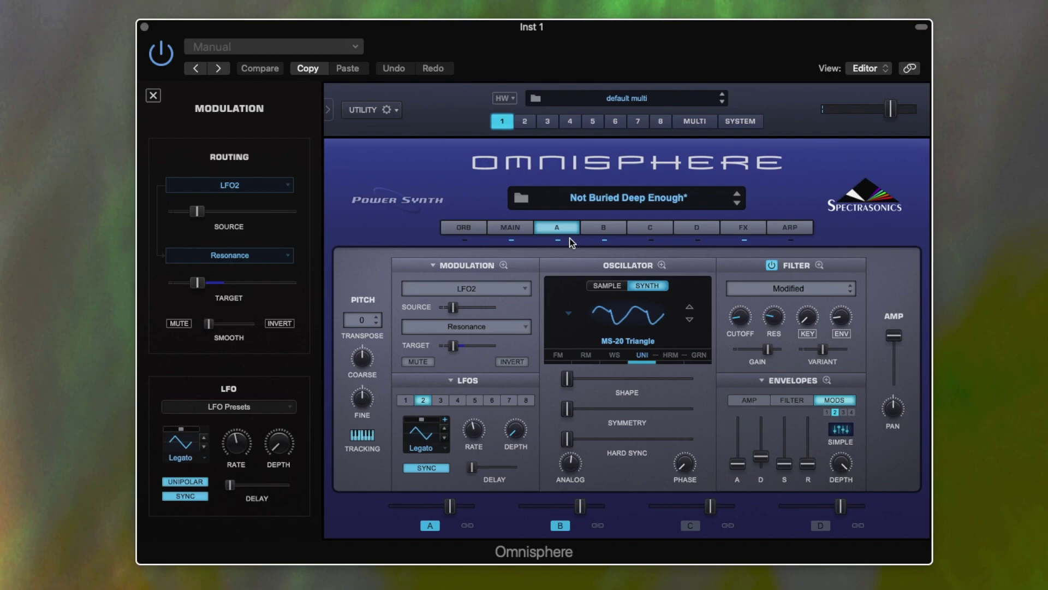
pyautogui.click(743, 227)
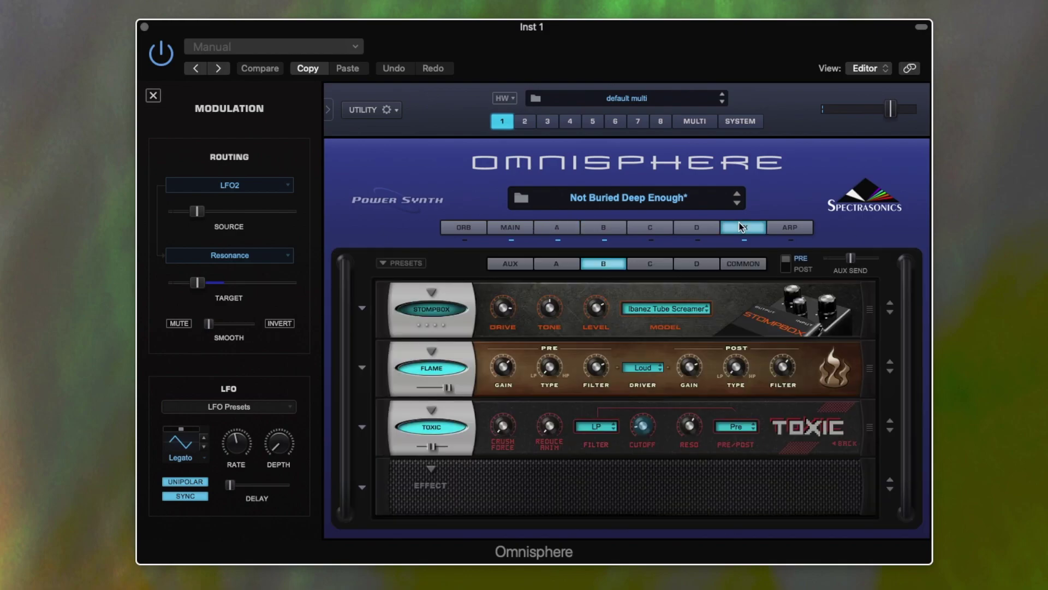
pyautogui.click(504, 263)
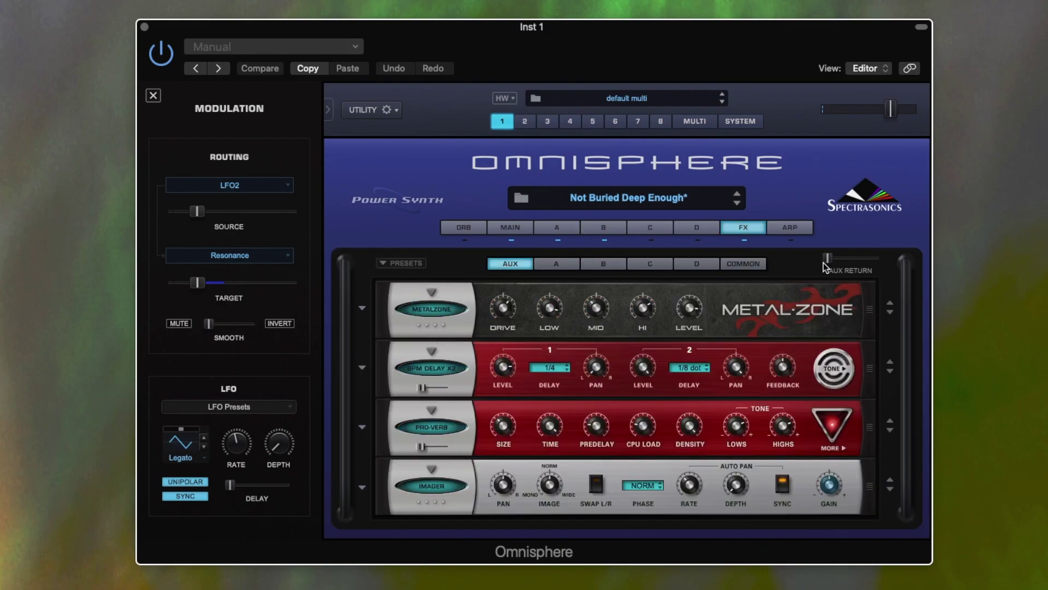
# Raise the aux return level and turn on the Metalzone, BPM Delay X2 and Pro-Verb effects in the aux rack
pyautogui.moveTo(830, 260)
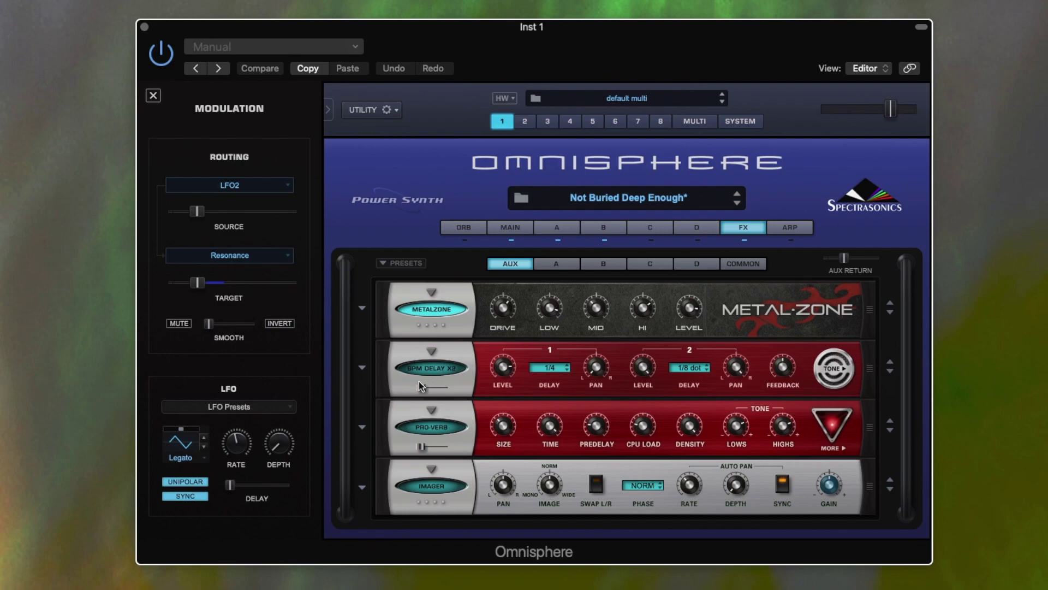
pyautogui.moveTo(424, 388)
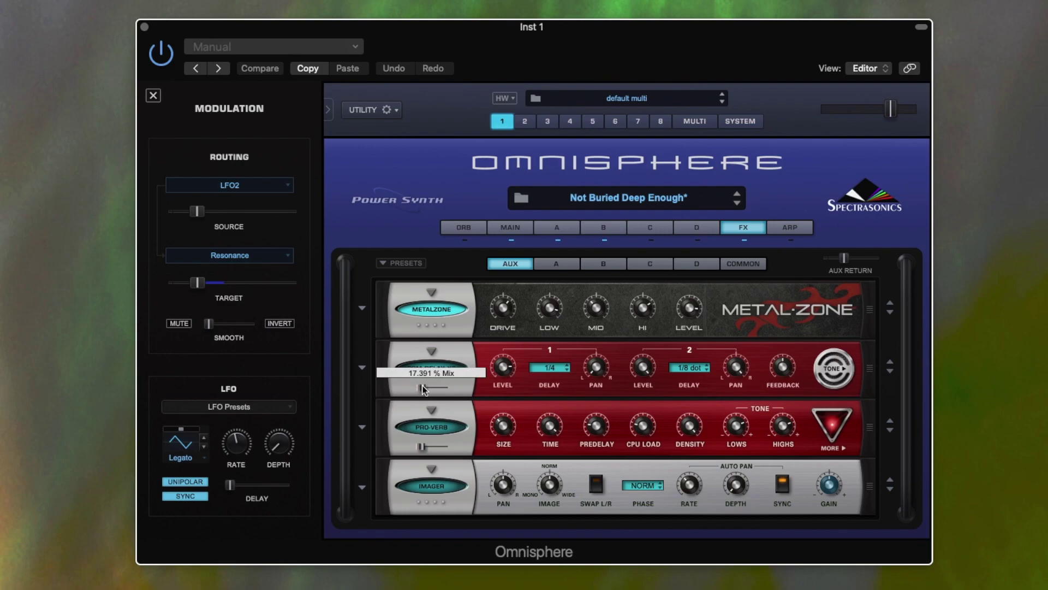
pyautogui.click(438, 367)
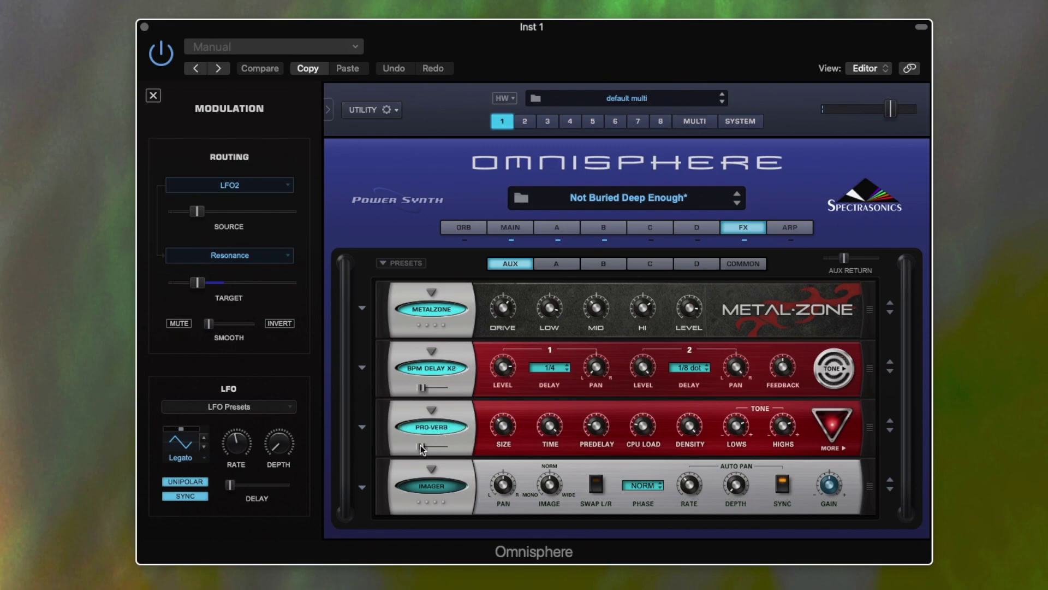
pyautogui.moveTo(421, 449)
# Look over Pro-Verb's additional reverb shaping controls and turn on the Imager effect in the aux rack
pyautogui.click(833, 446)
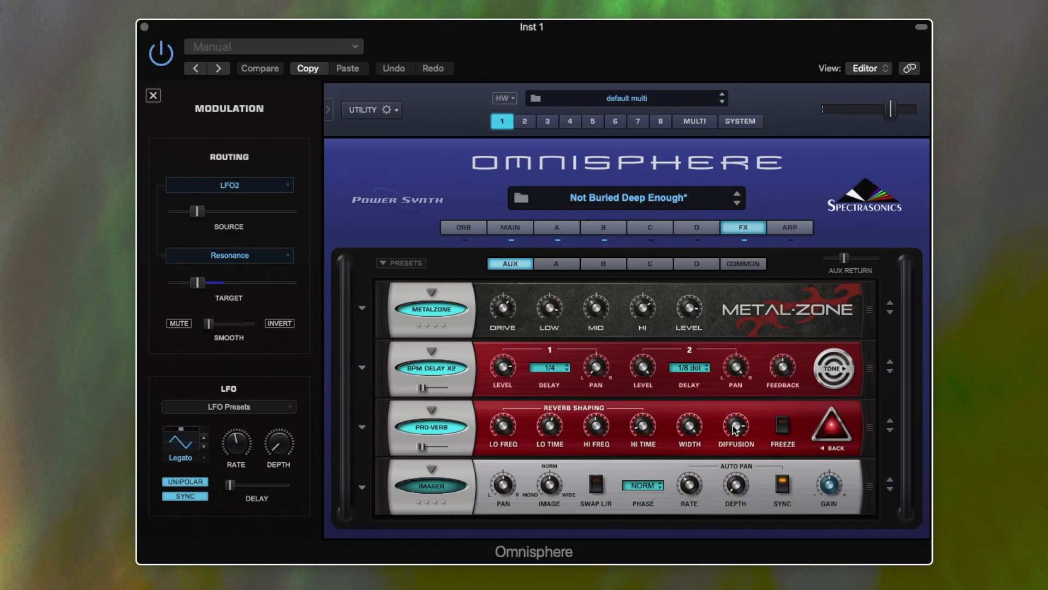
pyautogui.click(830, 447)
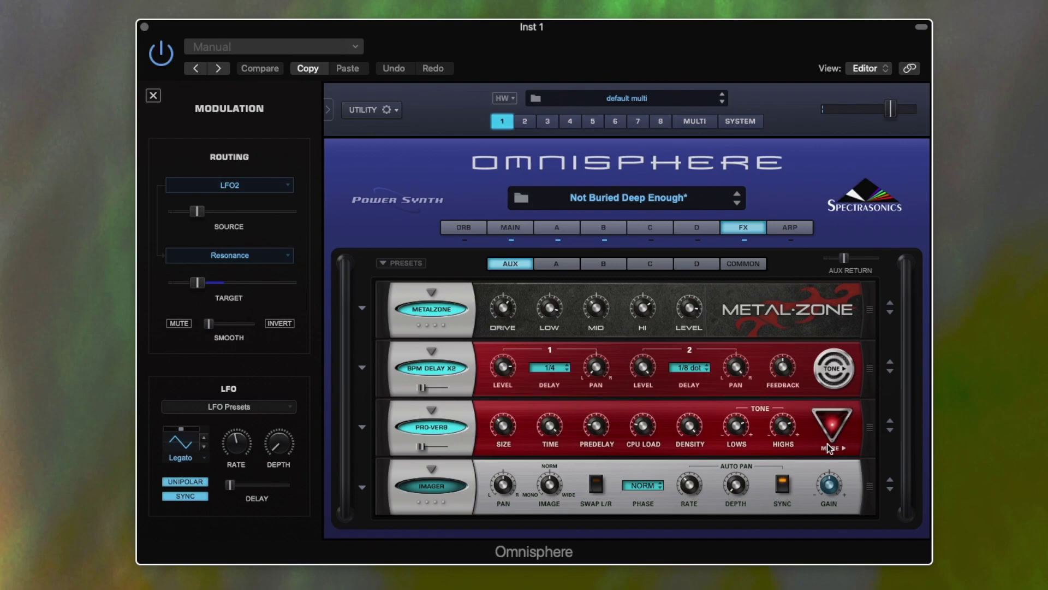
pyautogui.click(438, 486)
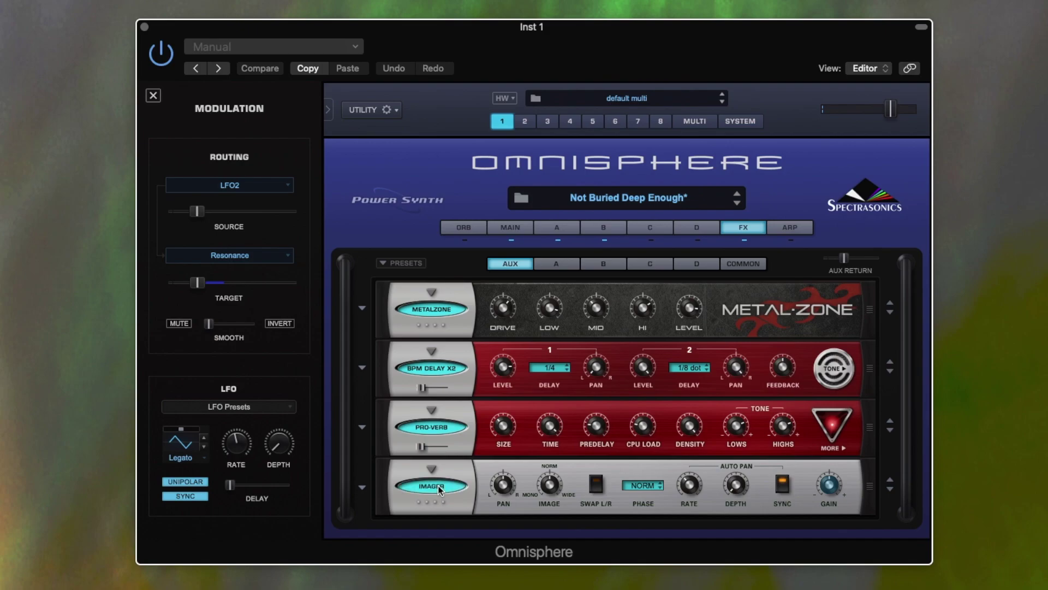
# Unmute the LFO3 routing to the level of the common rack's Imager and review the LFO's rate and depth
pyautogui.click(756, 265)
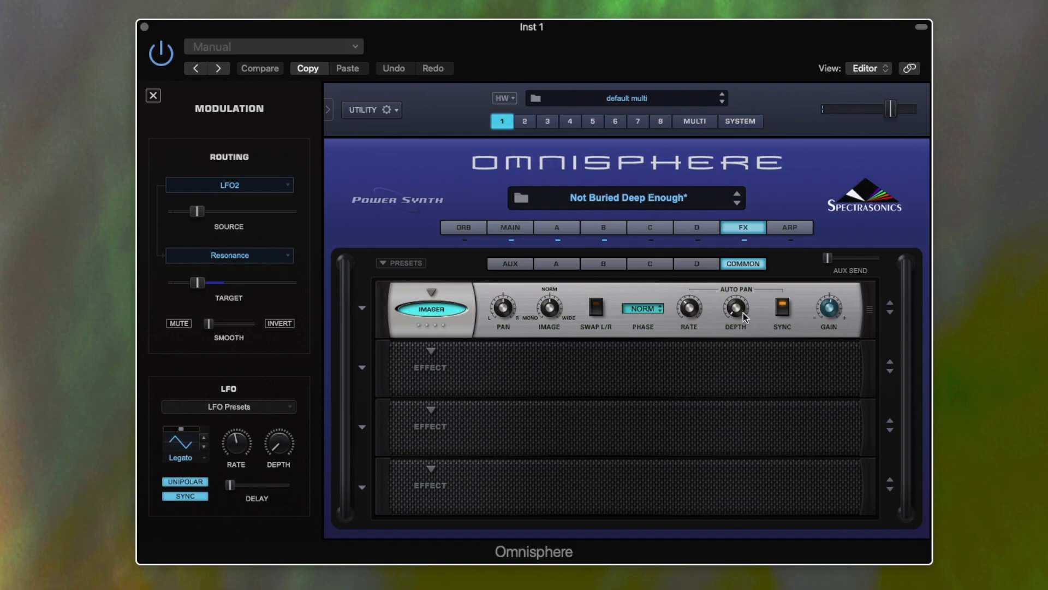
pyautogui.rightClick(831, 310)
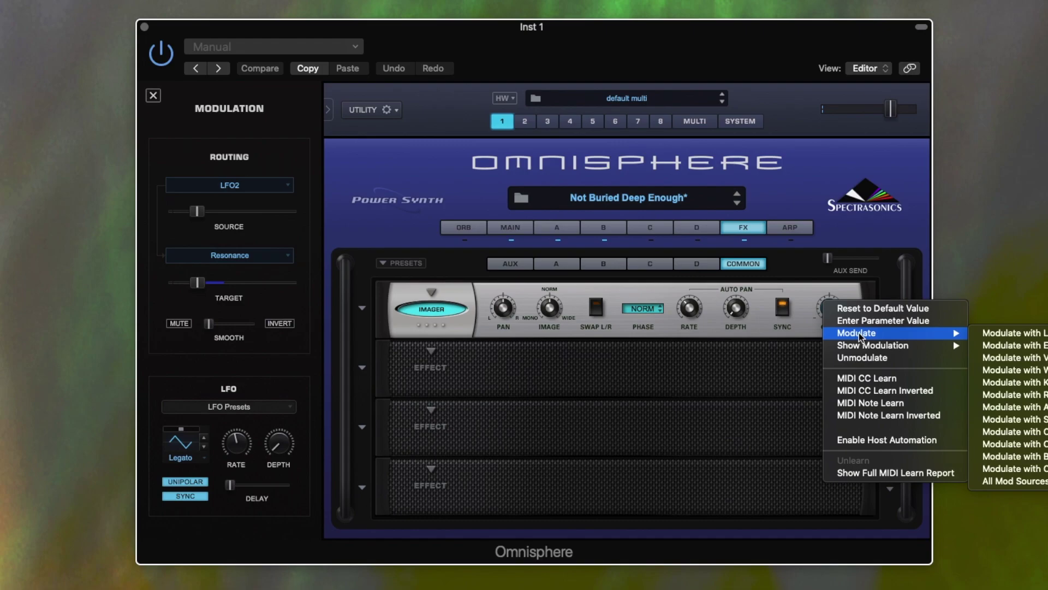
pyautogui.moveTo(872, 346)
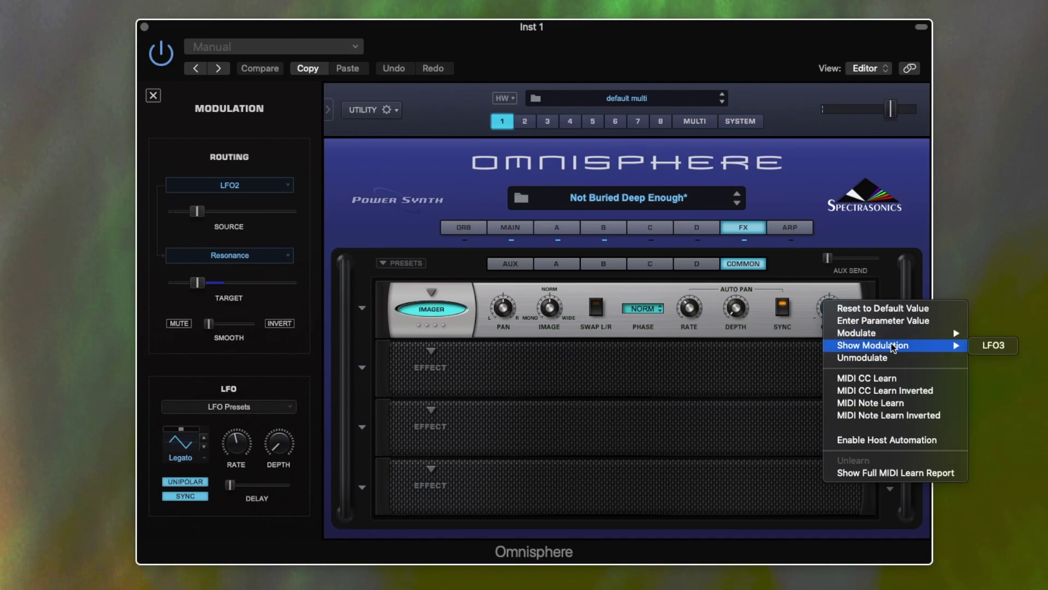
pyautogui.click(993, 346)
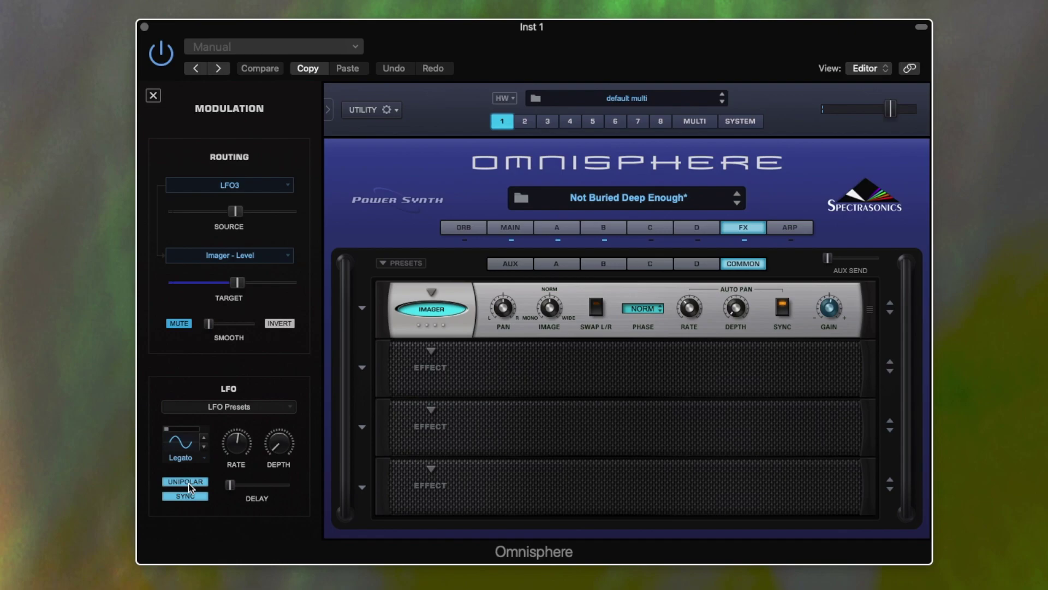
pyautogui.moveTo(236, 444)
pyautogui.moveTo(274, 444)
# Unmute the LFO3 routing to the level of the aux rack's Imager and open layer A's full modulation matrix
pyautogui.click(513, 265)
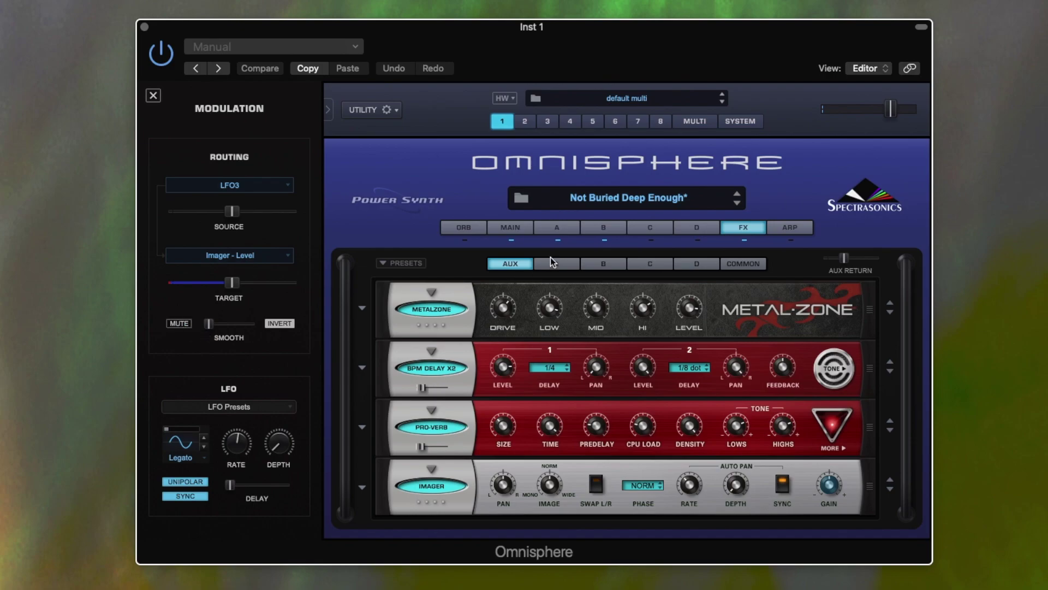
pyautogui.click(566, 228)
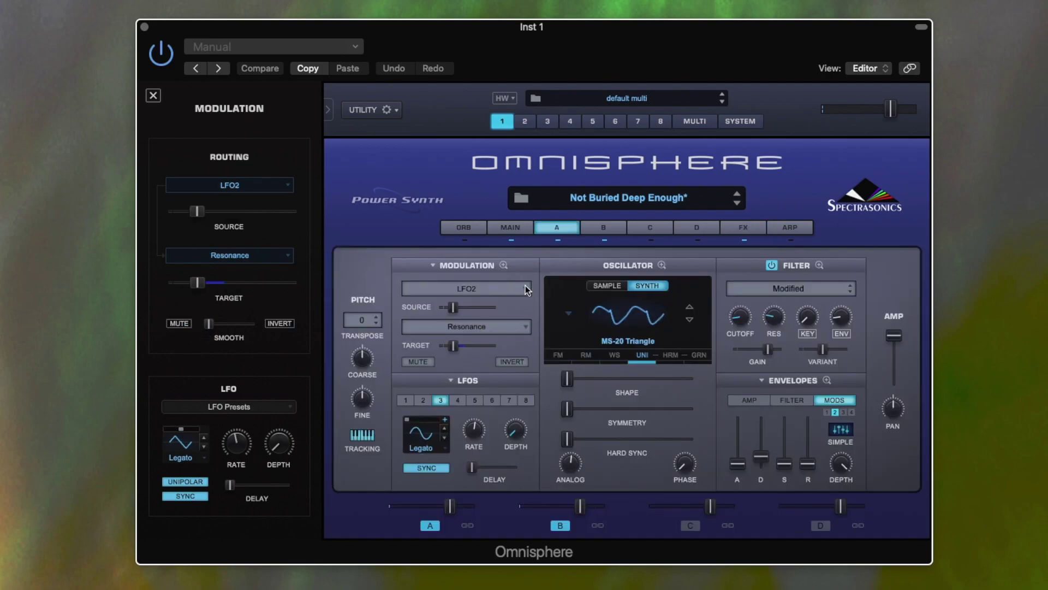
pyautogui.click(504, 266)
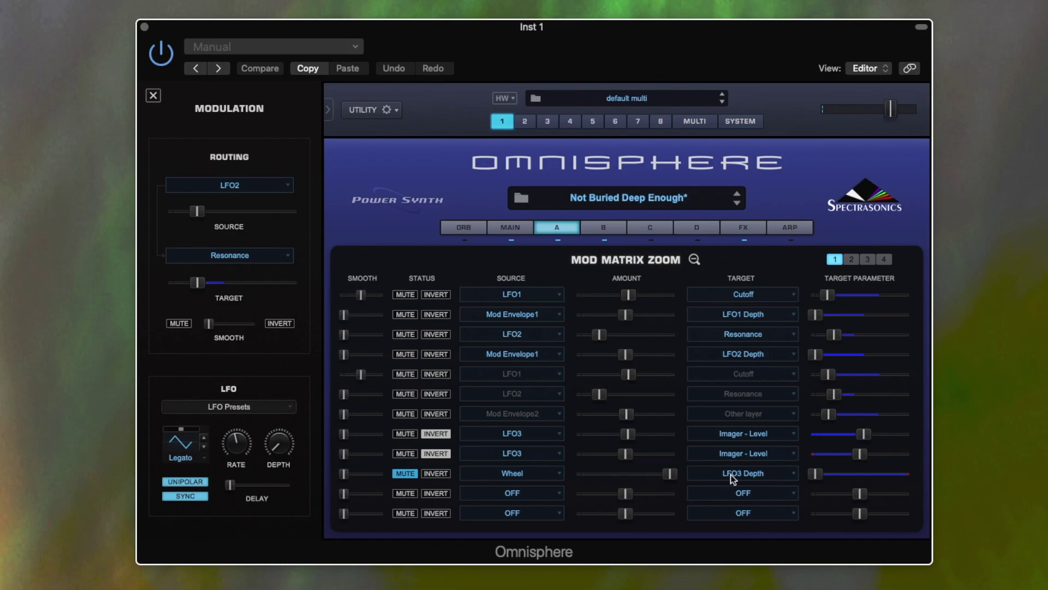